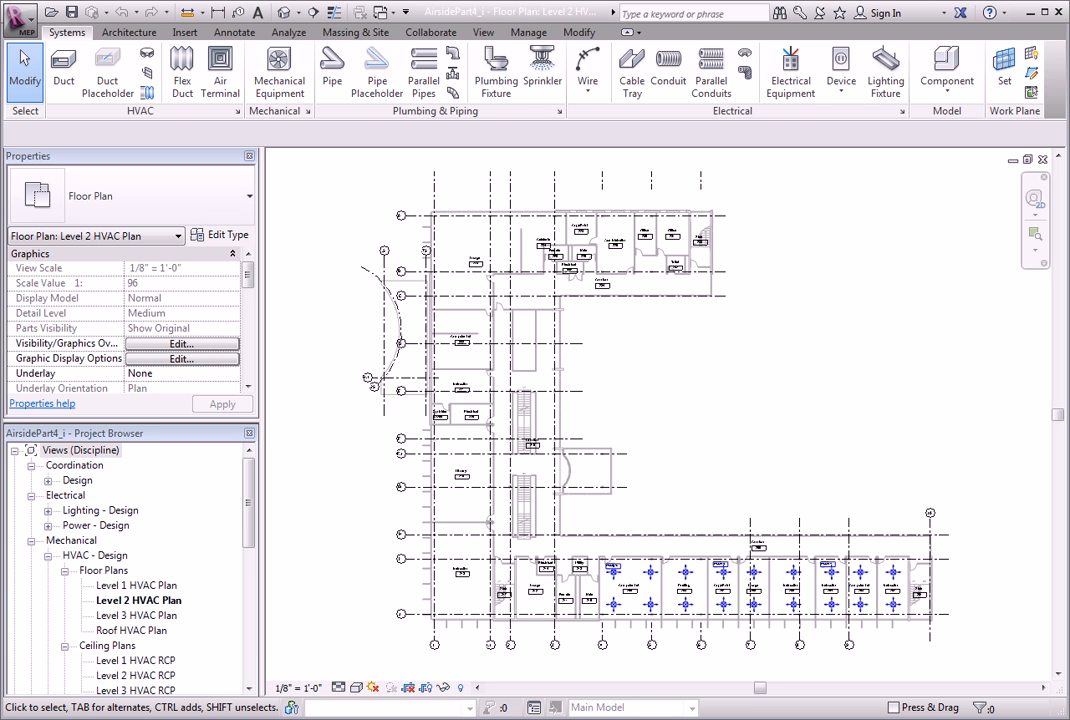
Start Generate Layout for the WSHP-2-1 supply air system from the lower supply diffuser in Computer Lab 203.
scroll(898, 636, up, 3)
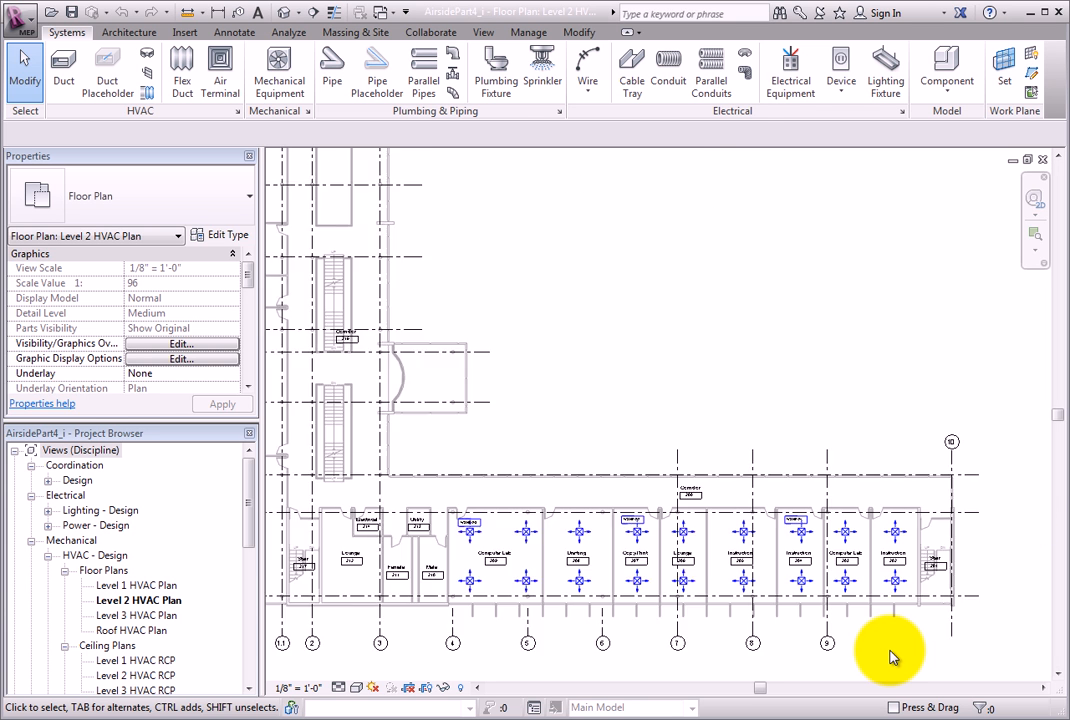
scroll(902, 638, up, 3)
middle_drag(903, 638, 753, 640)
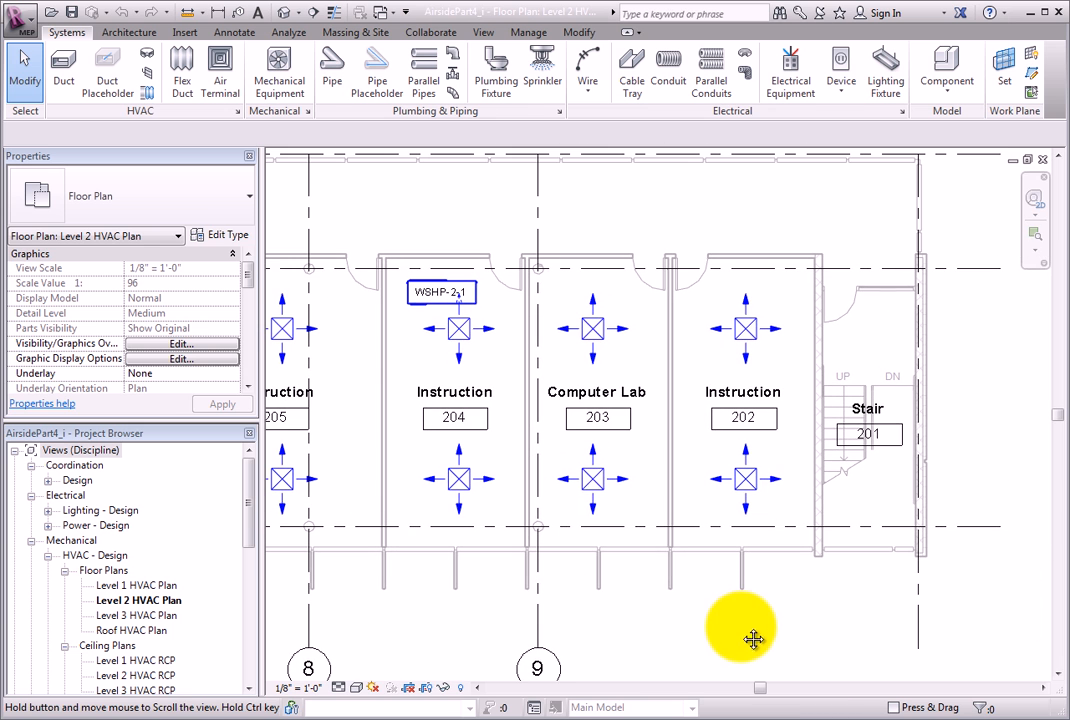
click(597, 494)
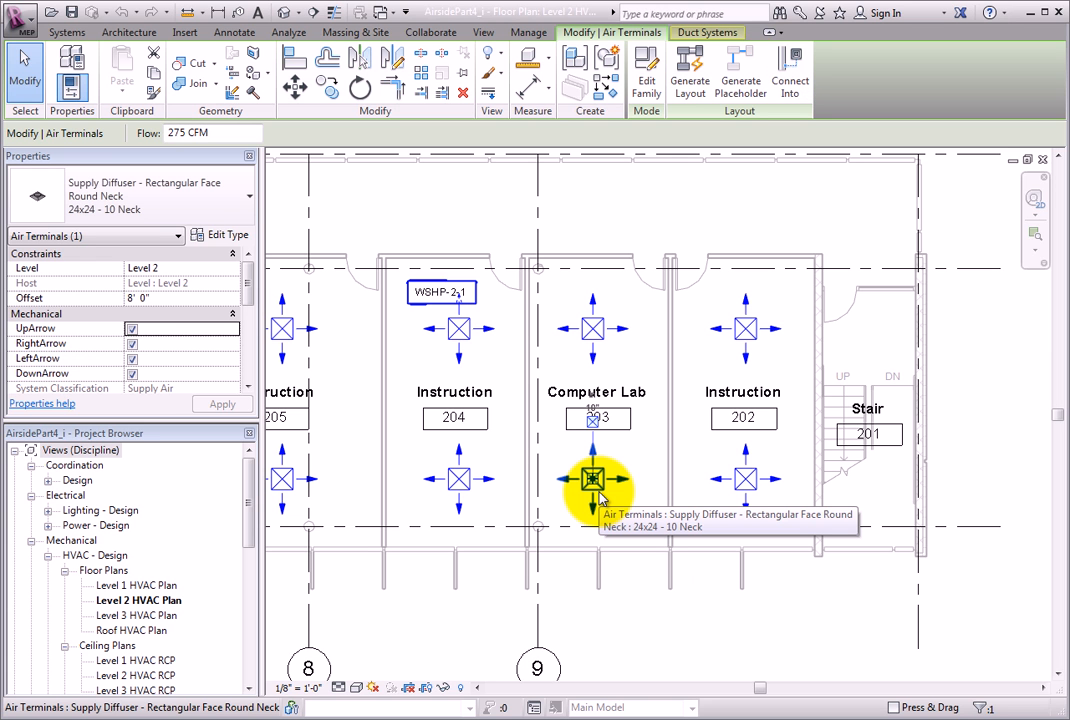
click(728, 36)
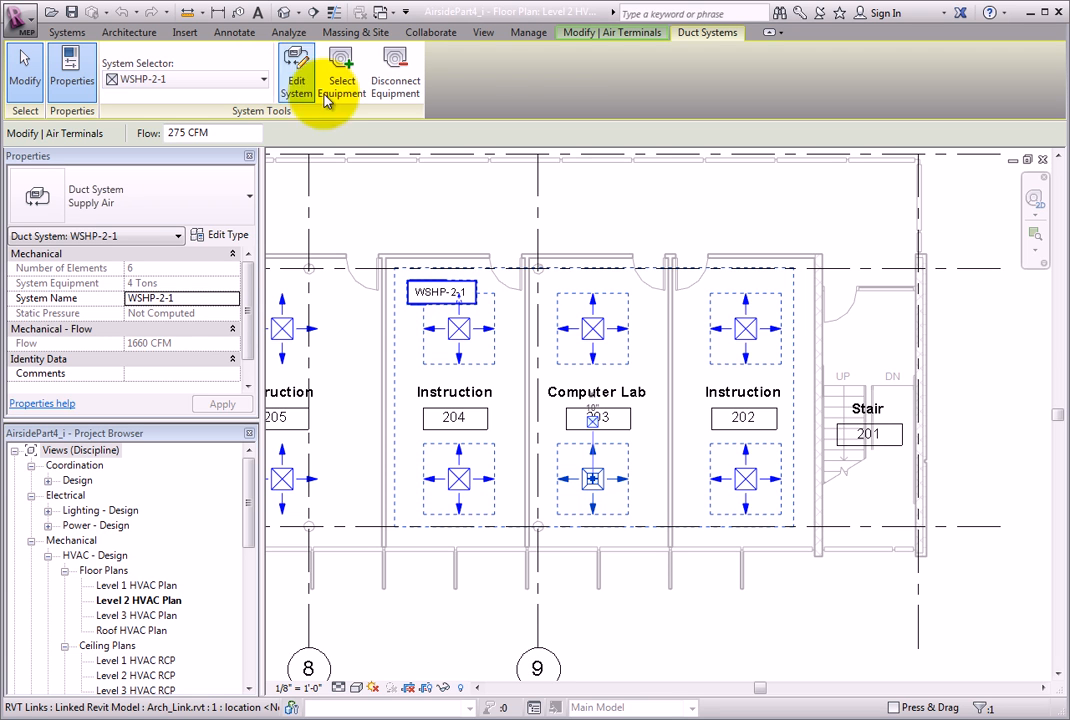
click(585, 40)
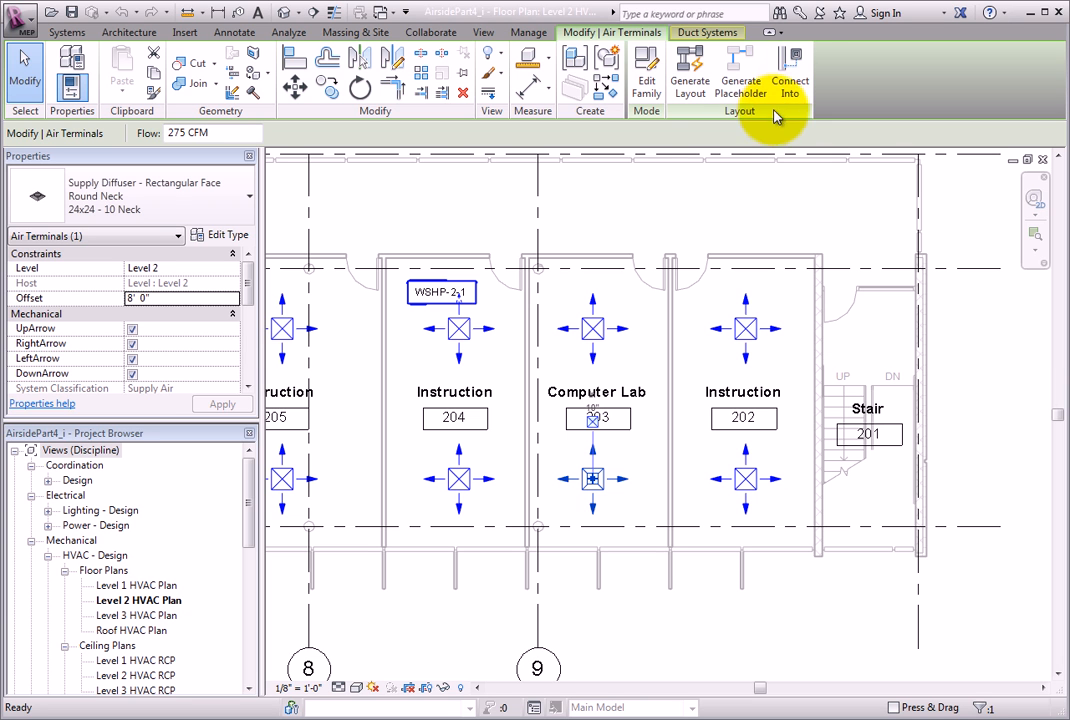
click(688, 95)
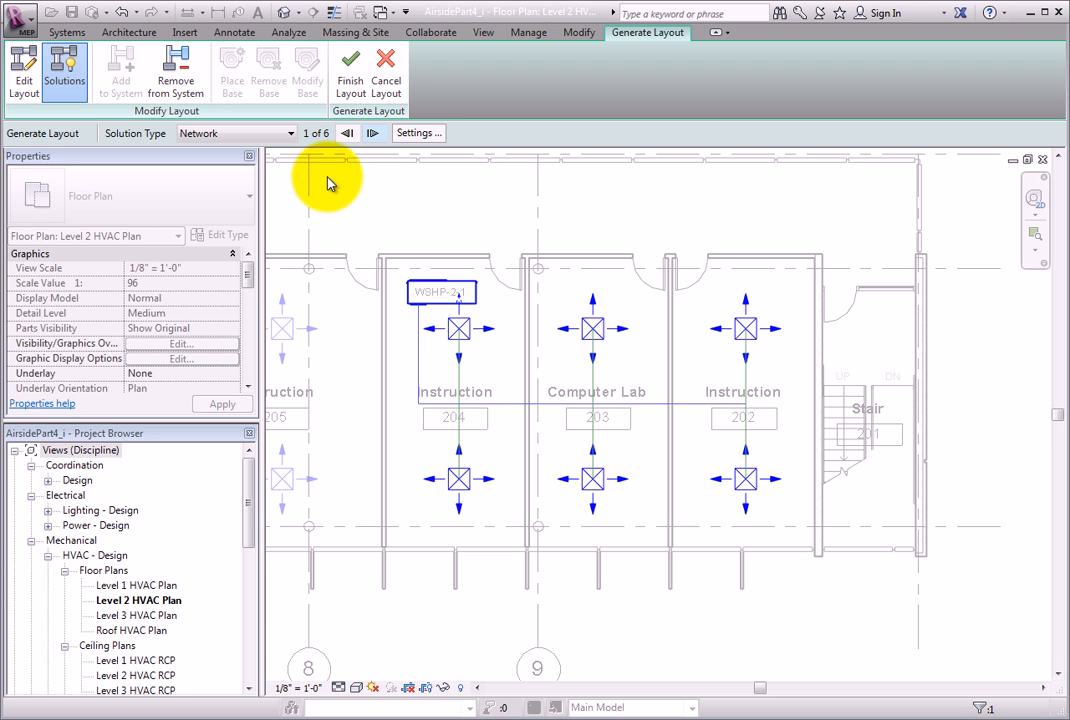
Compare the Perimeter and Intersections duct routing solutions for WSHP-2-1, and return to the Network solution type.
click(289, 134)
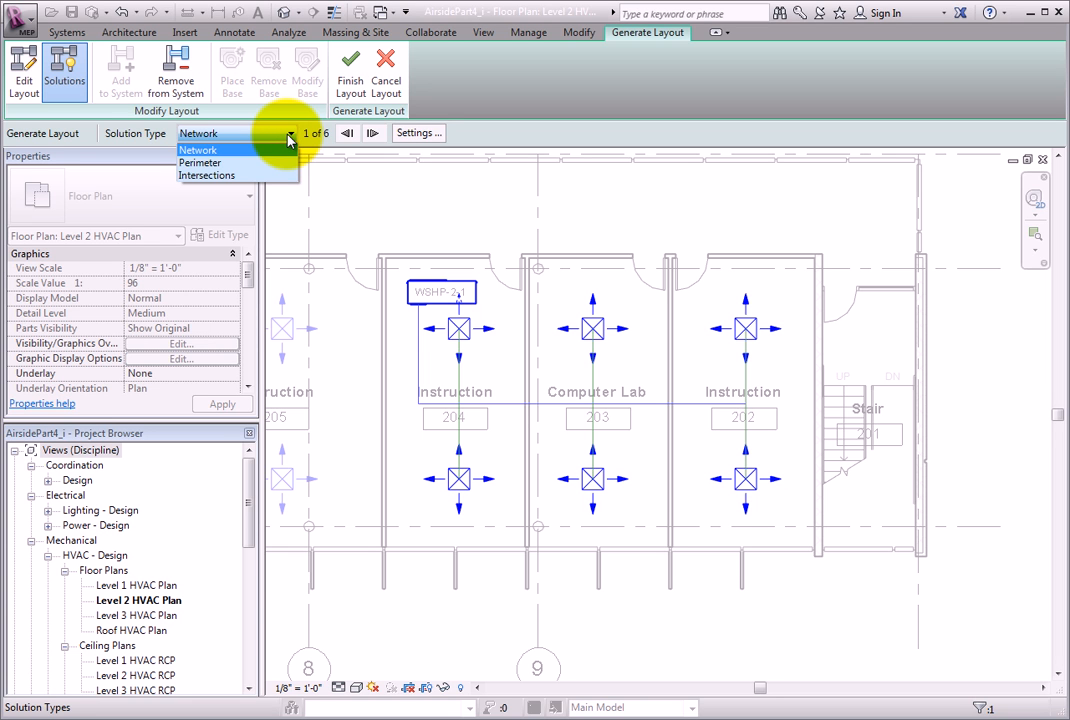
click(272, 162)
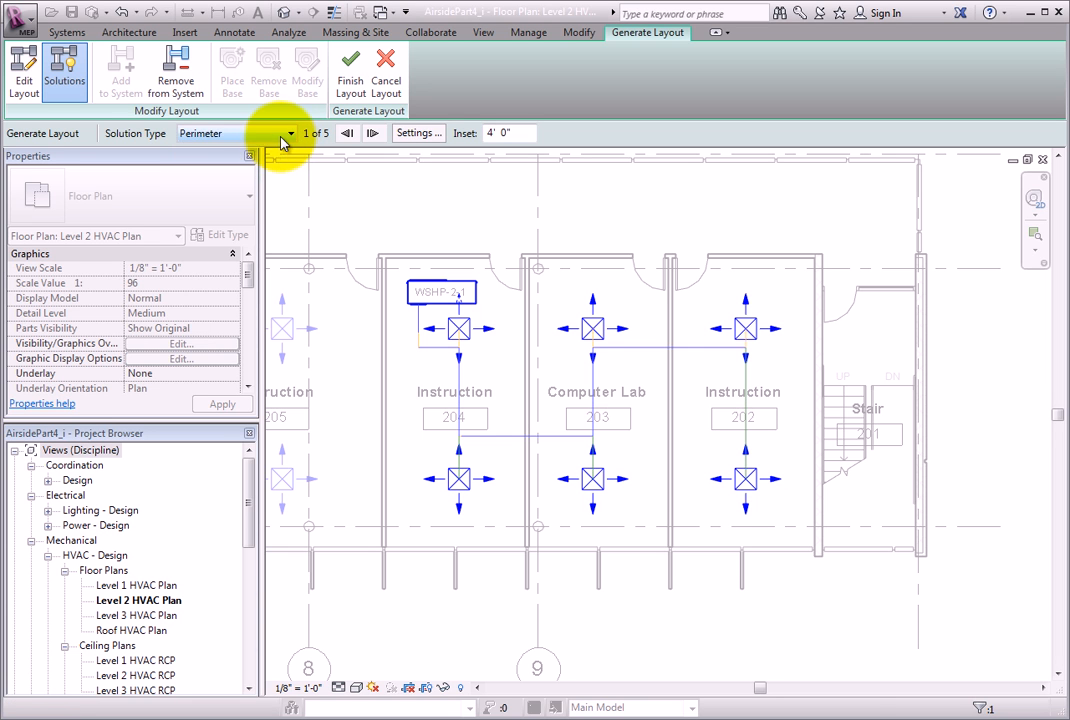
click(284, 135)
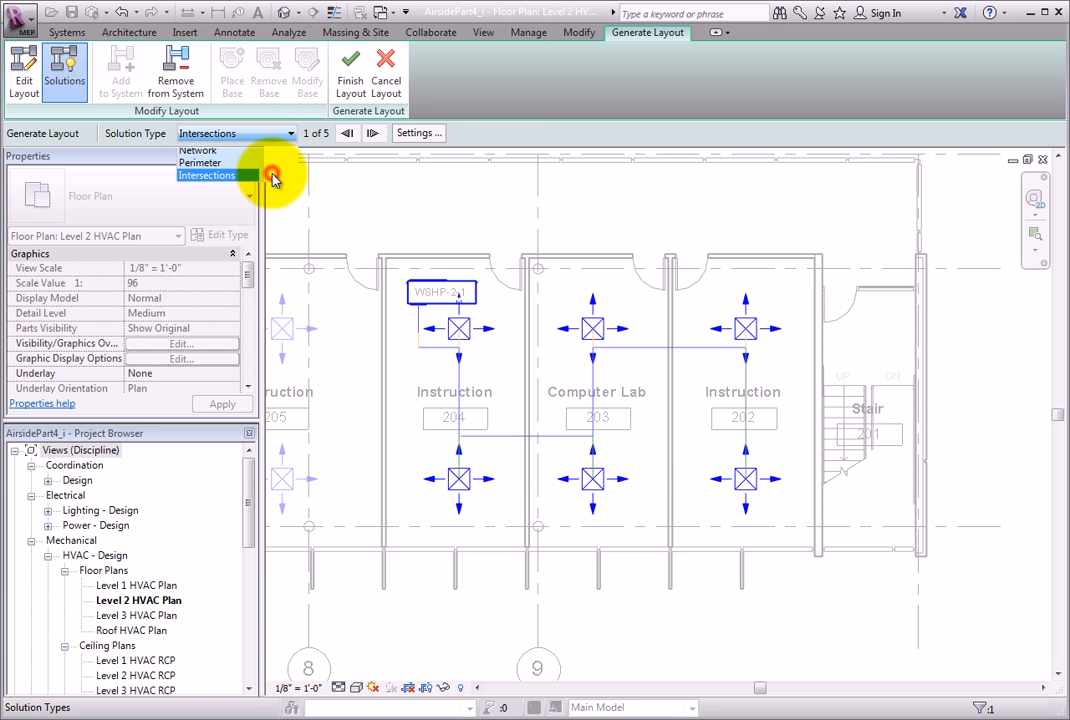
click(273, 177)
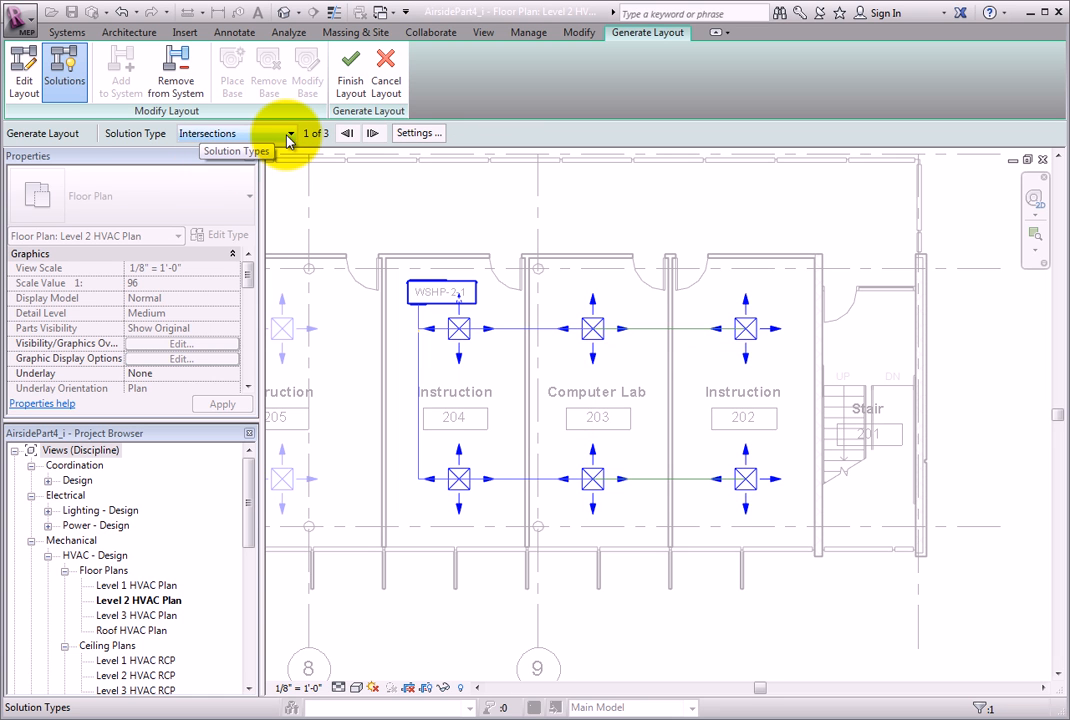
click(289, 134)
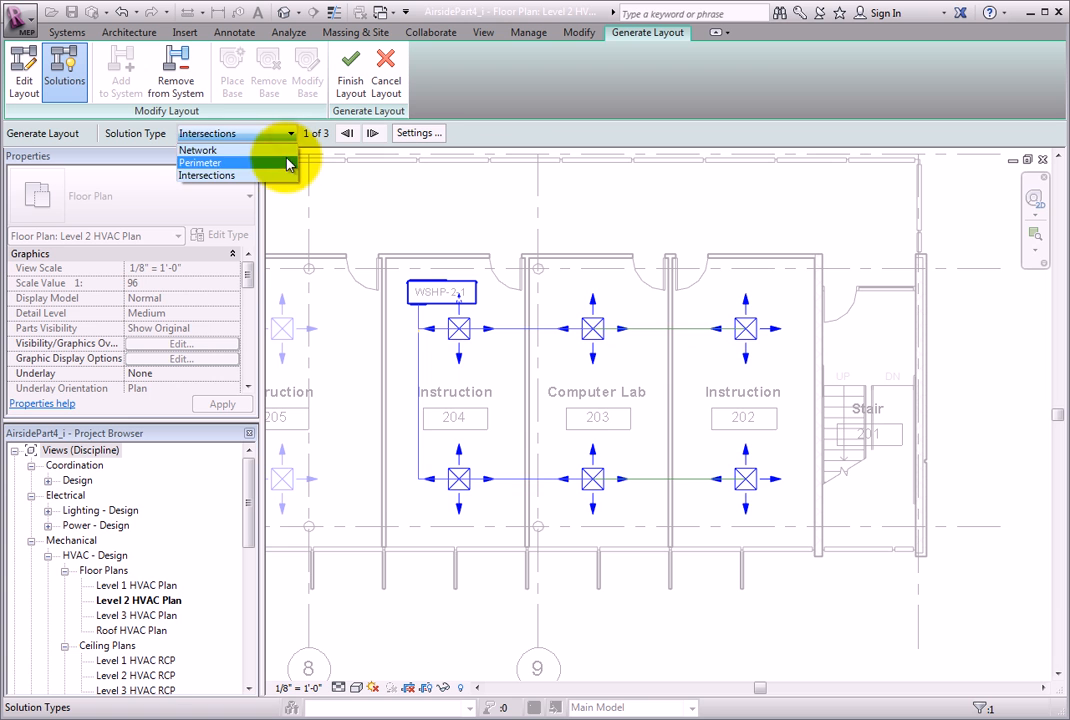
click(287, 163)
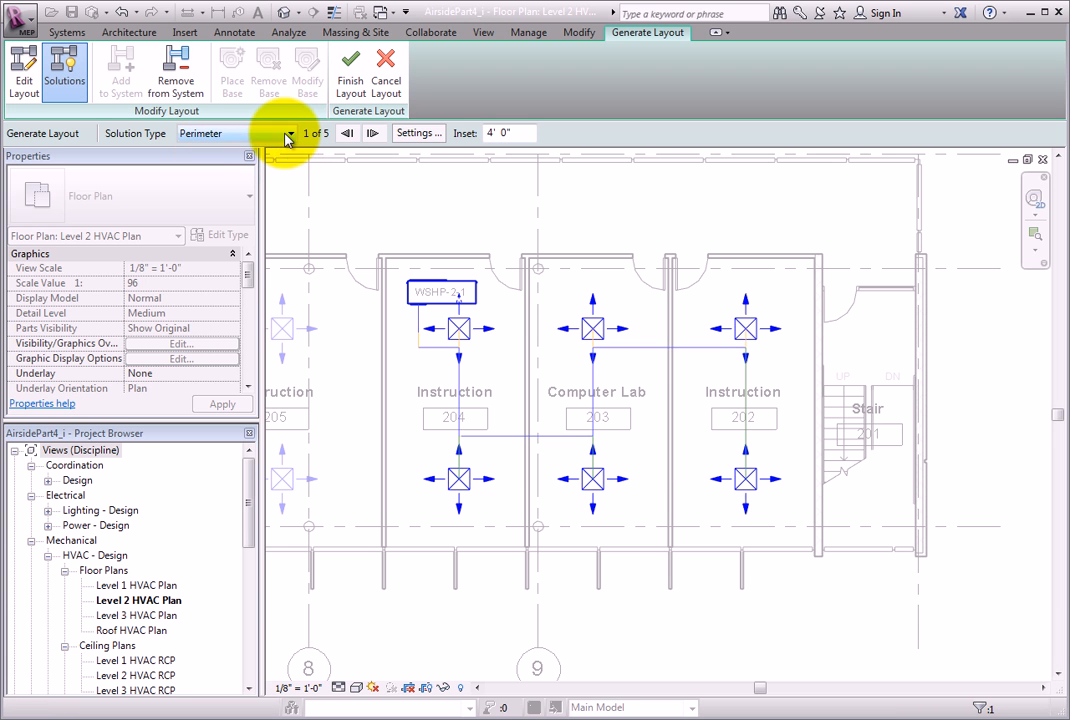
click(285, 134)
click(285, 150)
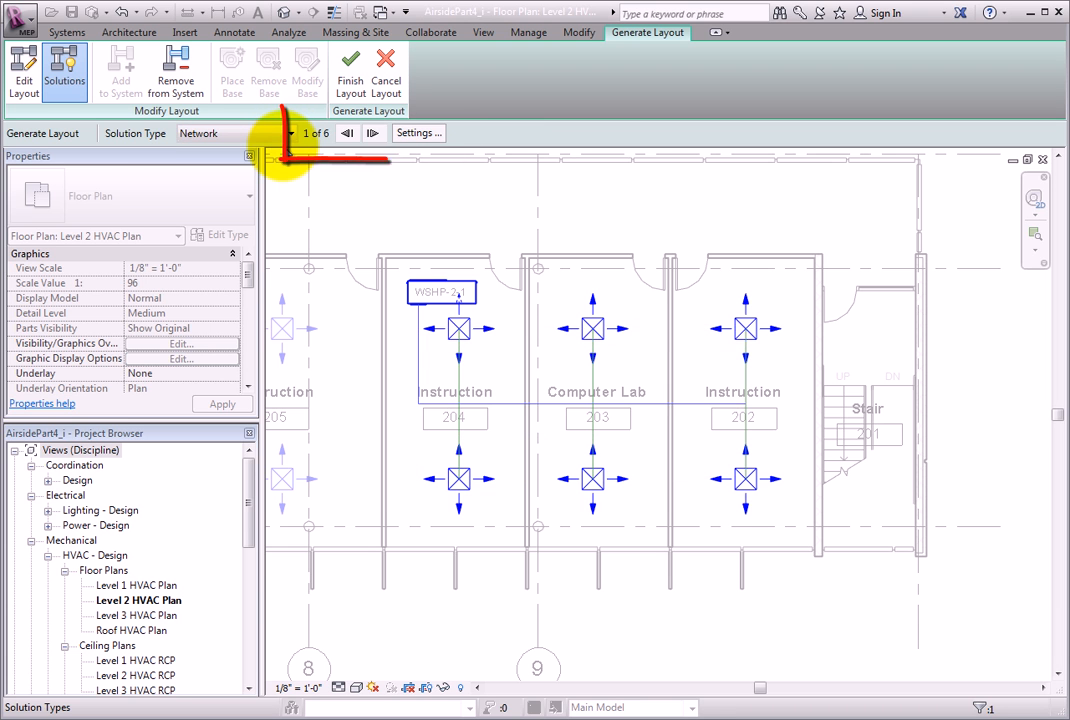
Examine all the Network routing solutions for the duct layout and come back to solution 1.
click(373, 134)
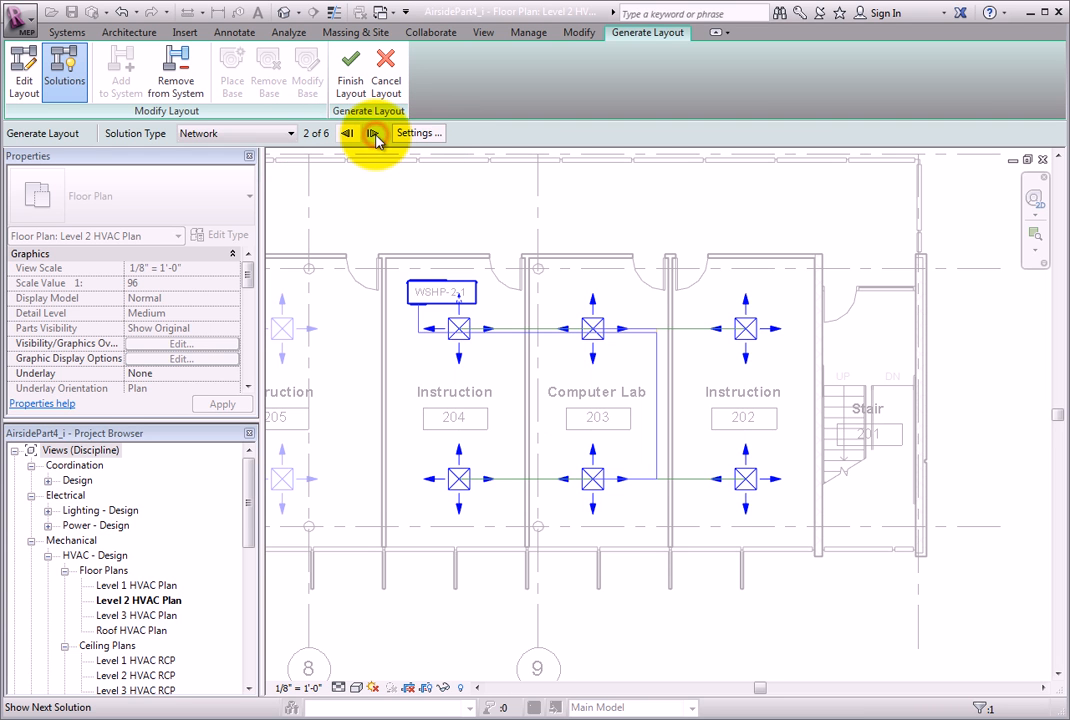
click(347, 134)
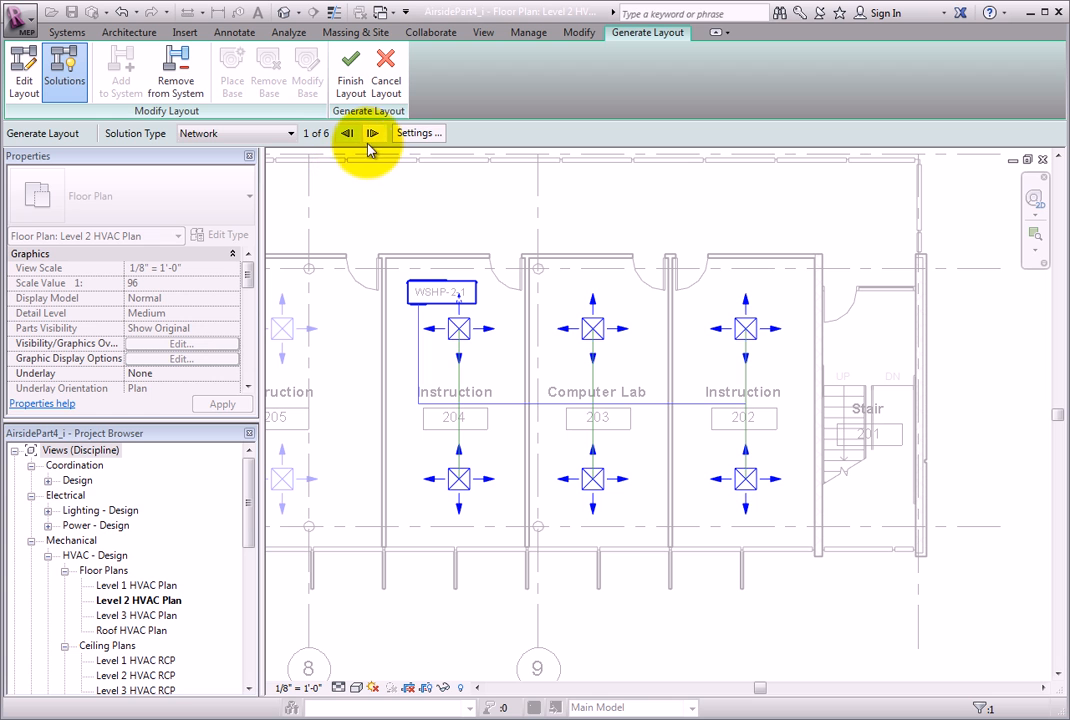
click(373, 138)
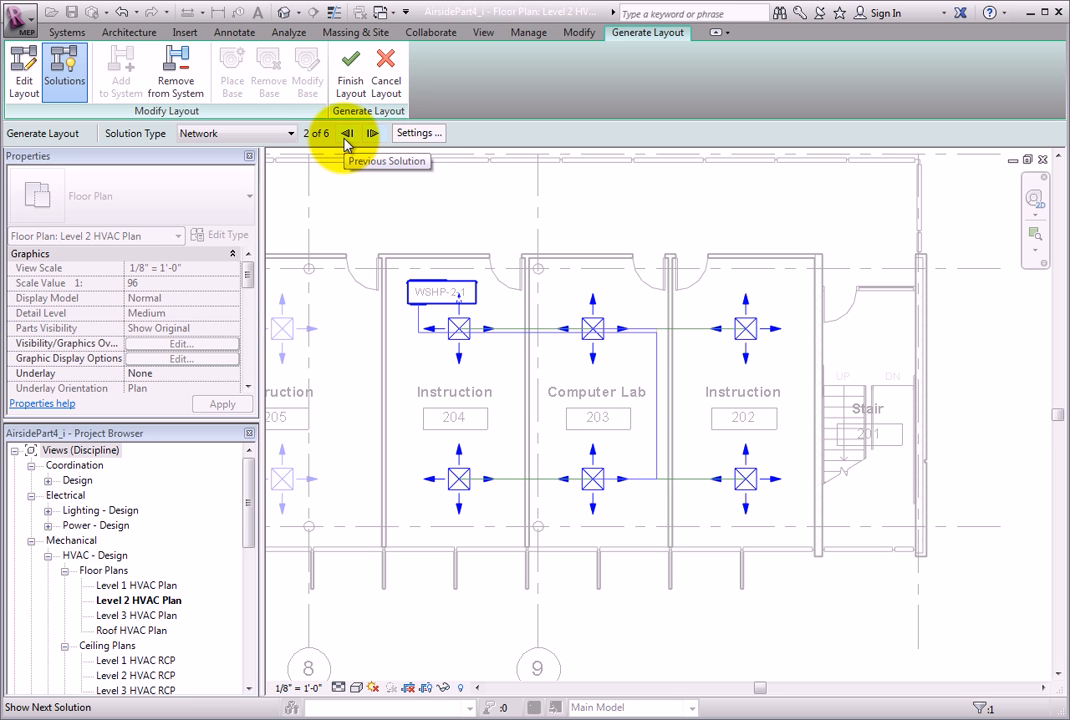
click(373, 136)
click(374, 136)
click(374, 136)
click(373, 136)
click(373, 136)
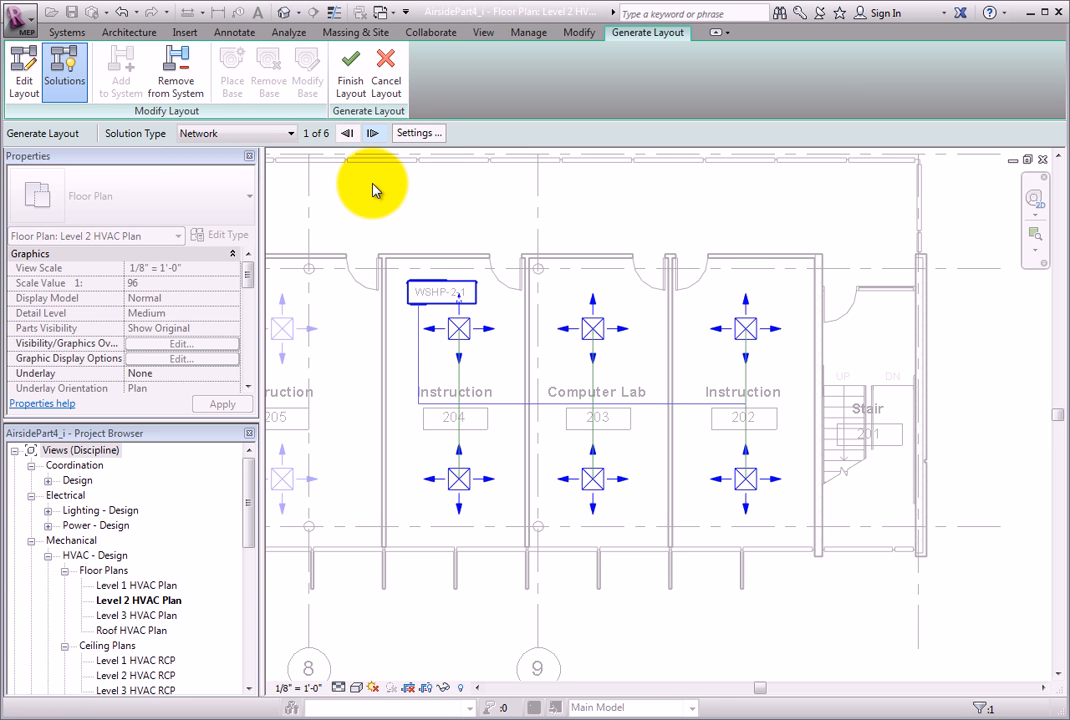
Configure the main duct conversion with type Rectangular Duct: Mitered Elbows / Taps and an offset of 9' 6".
click(415, 140)
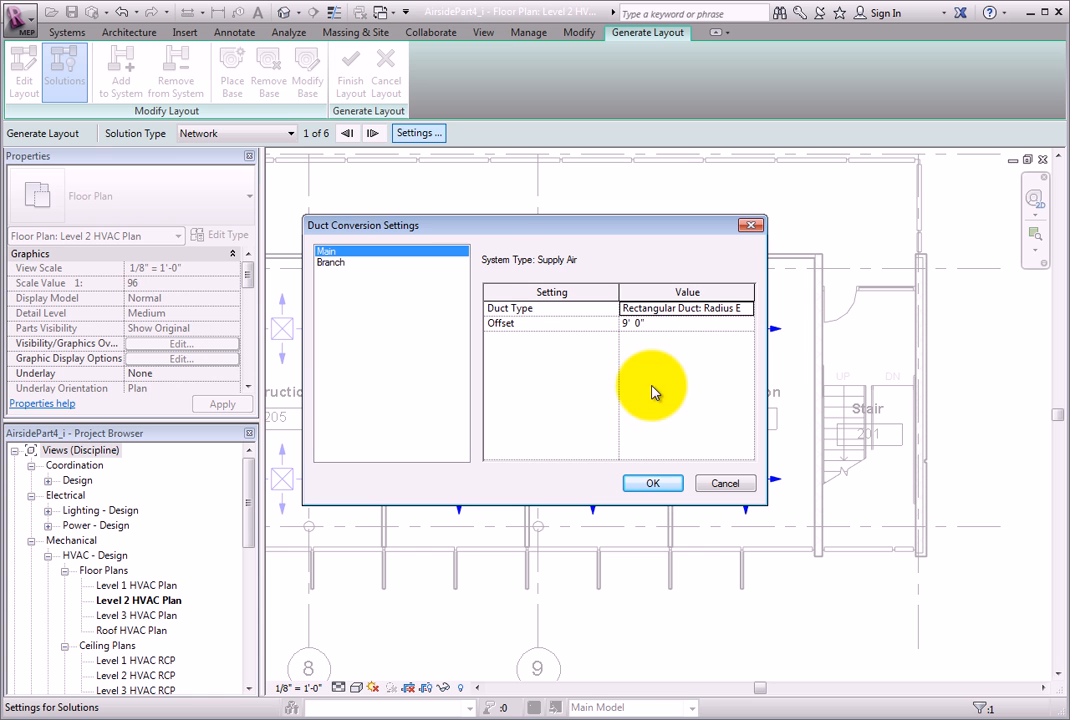
click(722, 310)
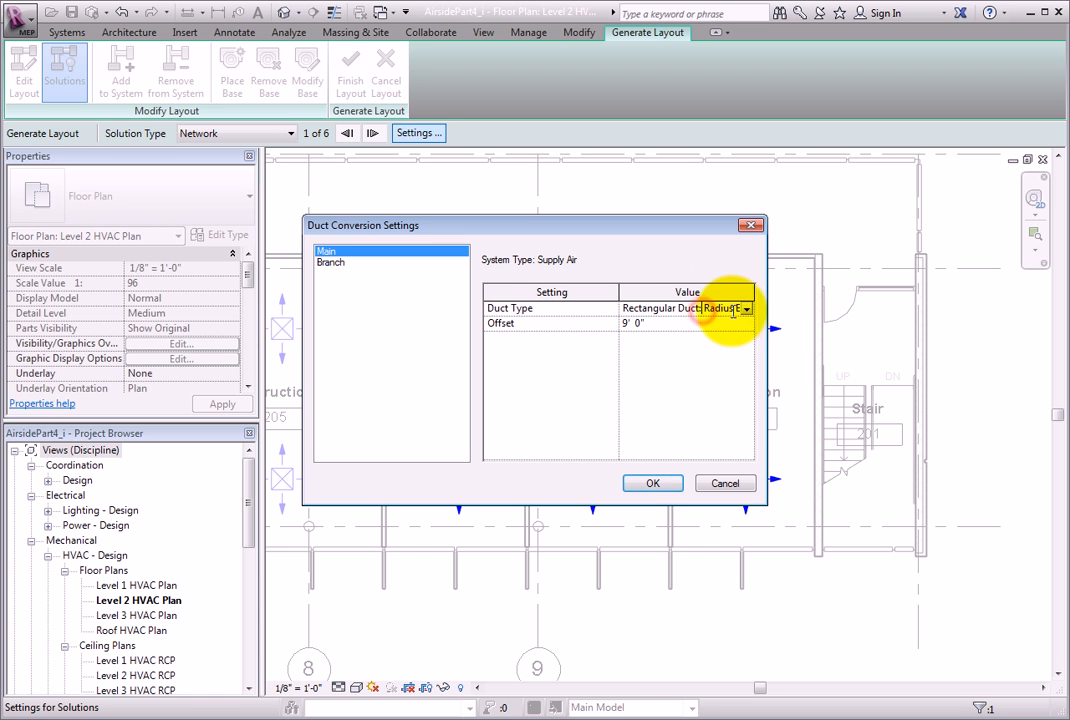
click(746, 309)
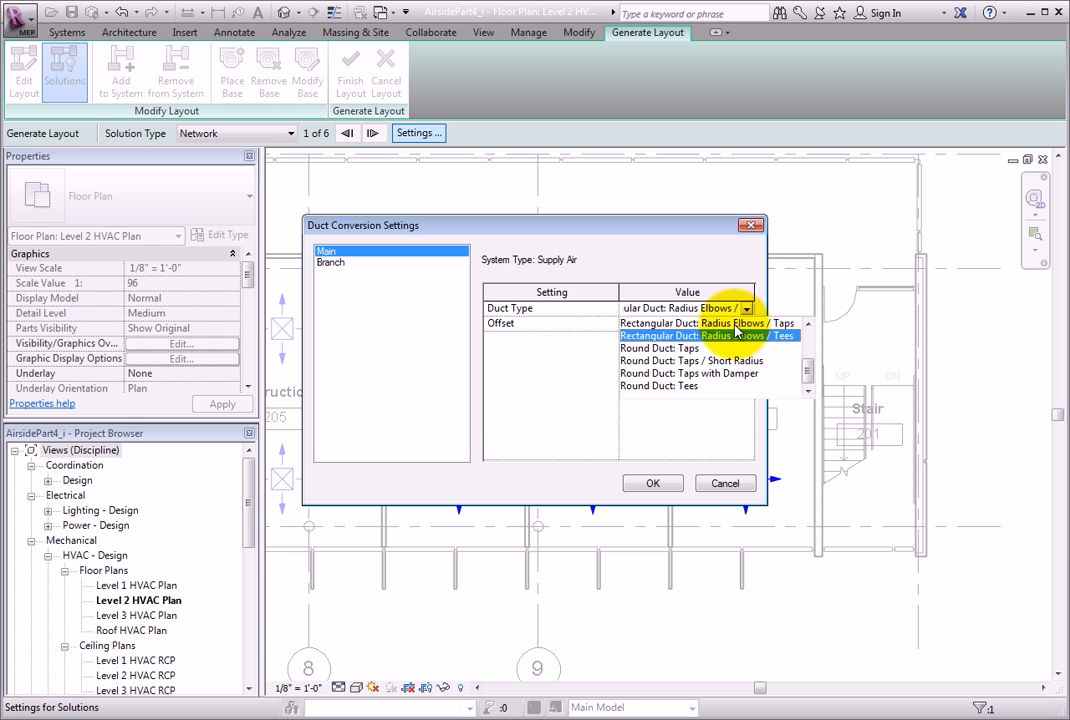
mouse_move(798, 366)
mouse_down()
mouse_move(802, 352)
mouse_move(789, 346)
mouse_up()
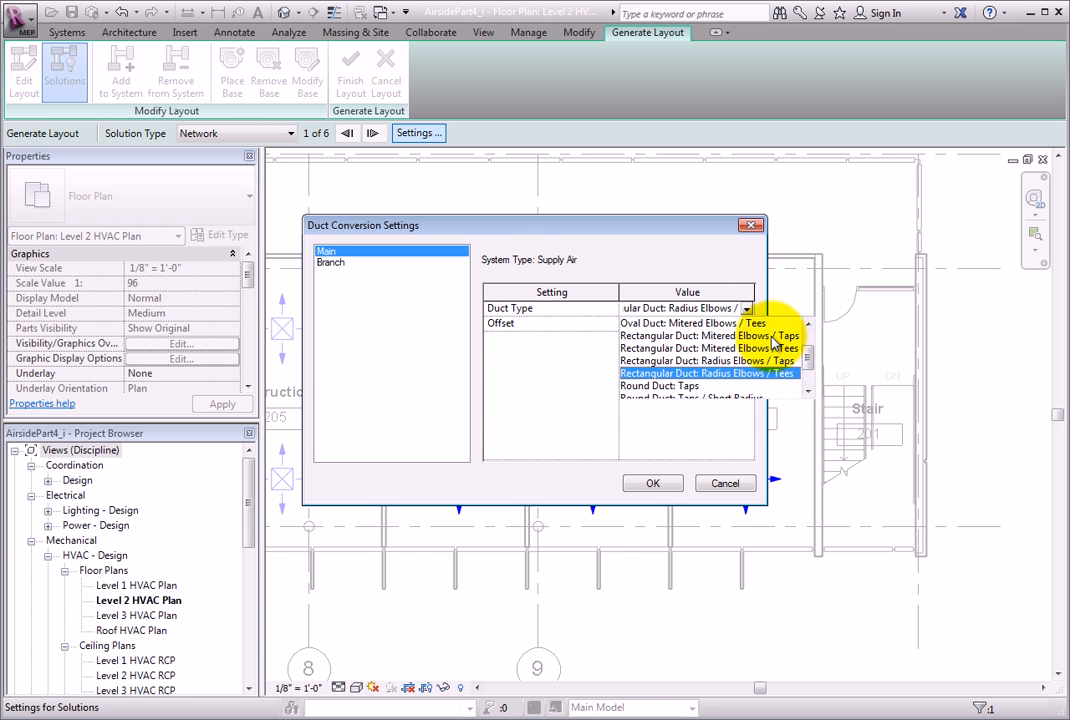
click(745, 336)
click(670, 326)
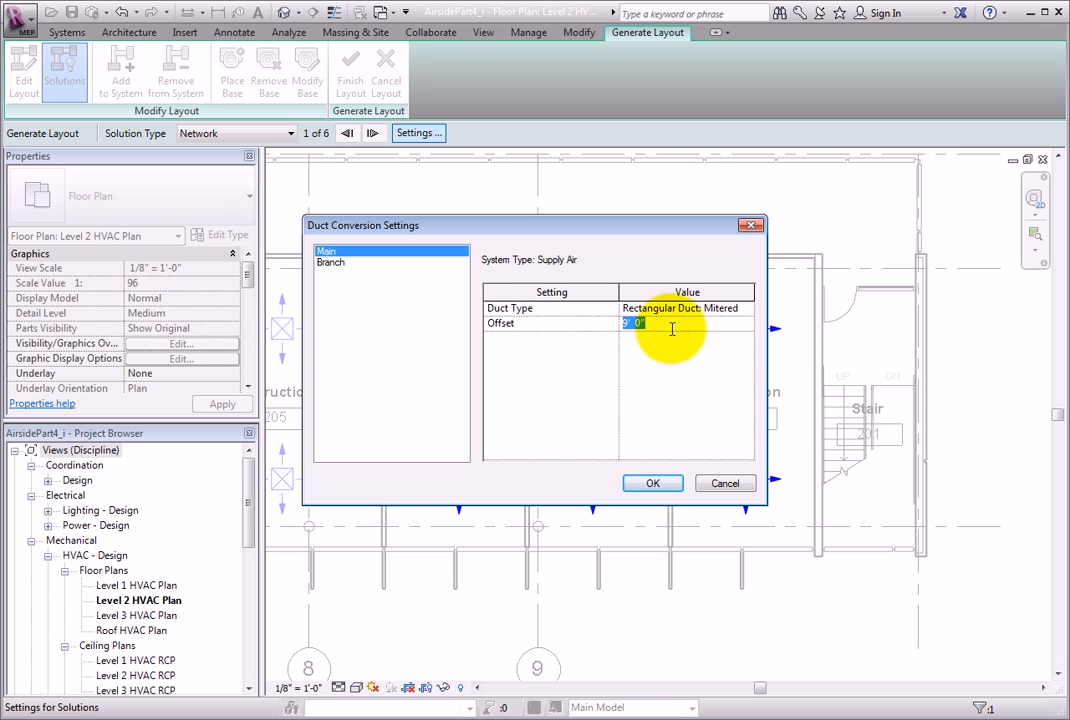
text(9 6)
click(712, 310)
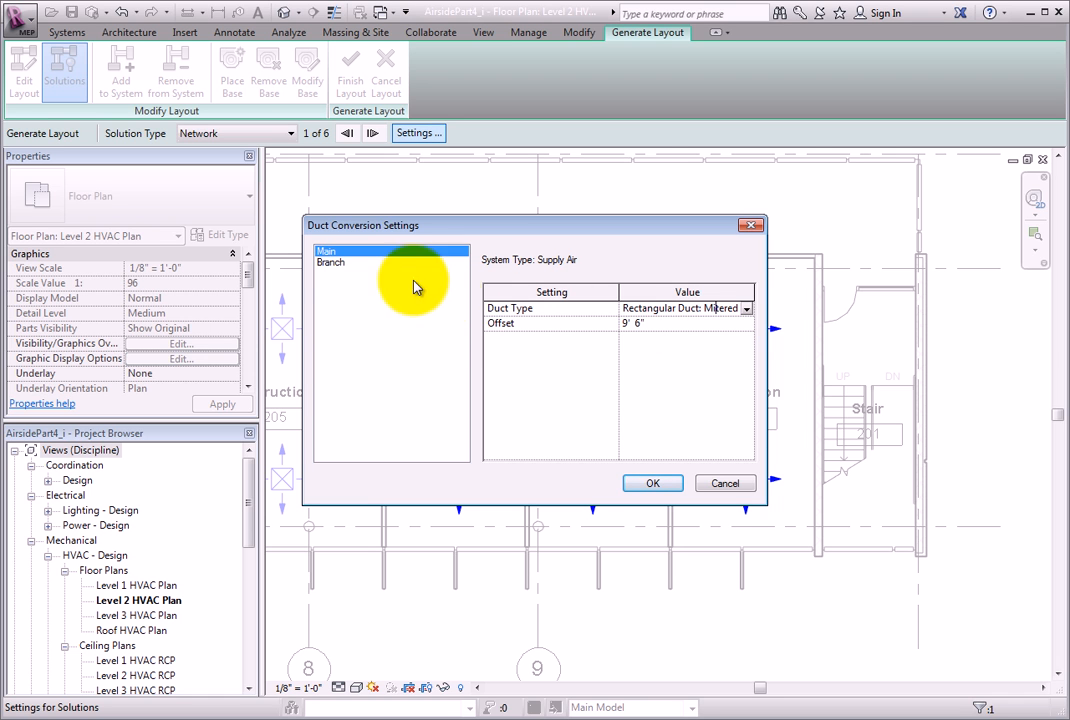
Configure the branch ducts as Round Duct: Taps with Damper, offset 9' 6", with flex duct type Flex Duct Round : Flex - Round.
click(335, 262)
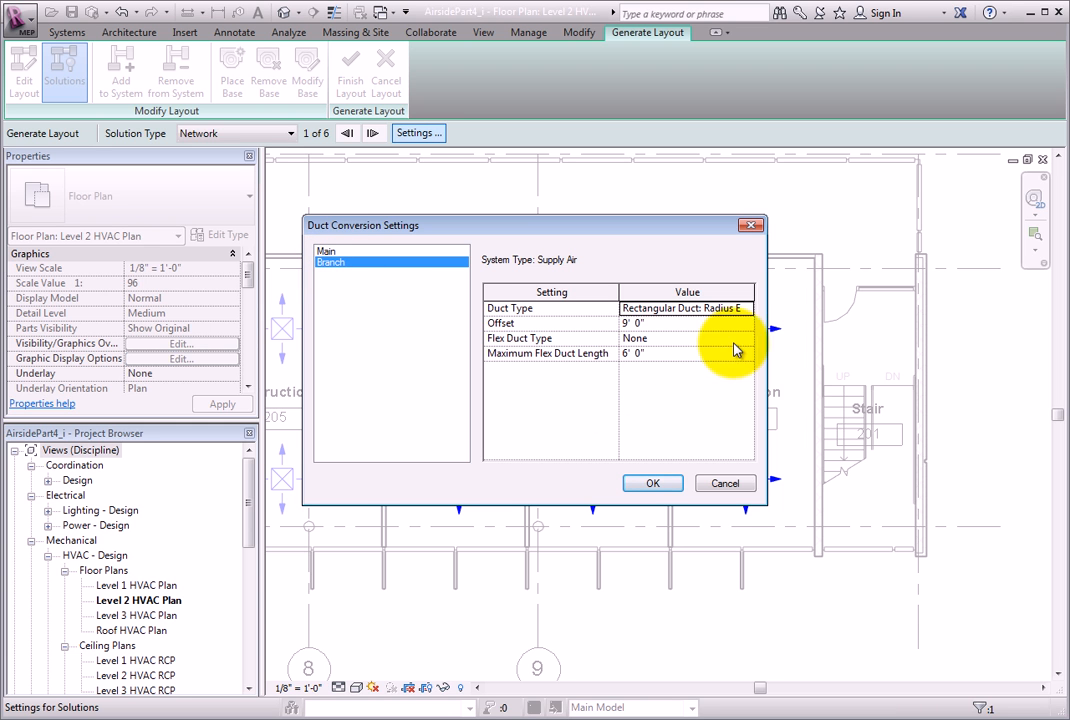
click(750, 312)
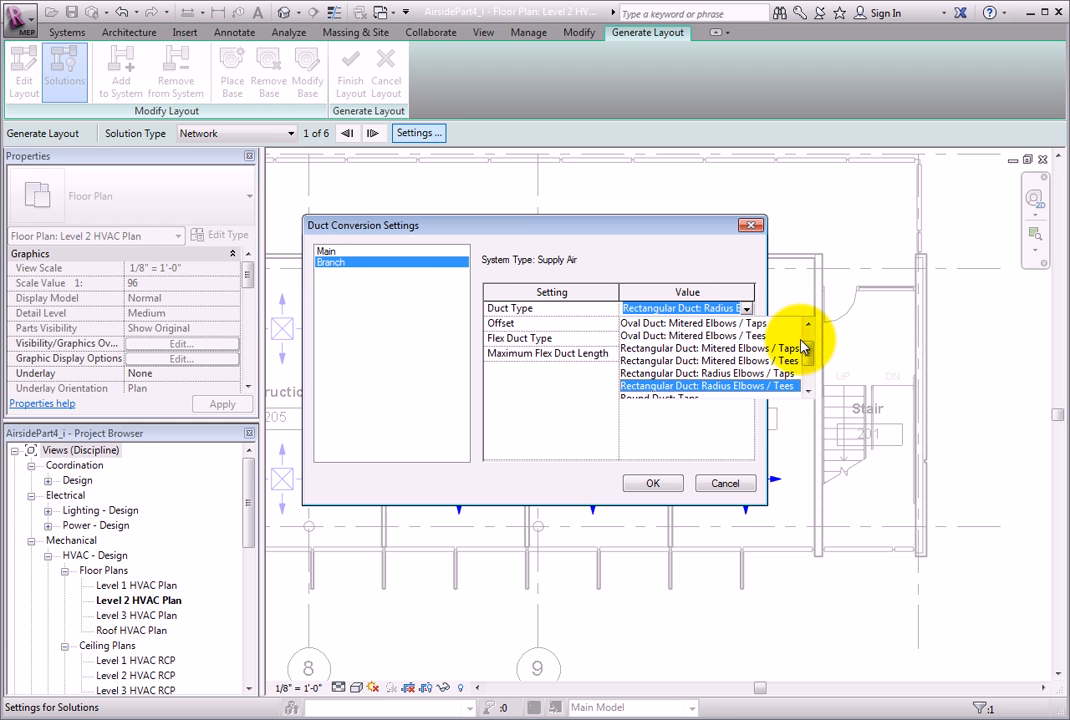
drag(810, 353, 808, 372)
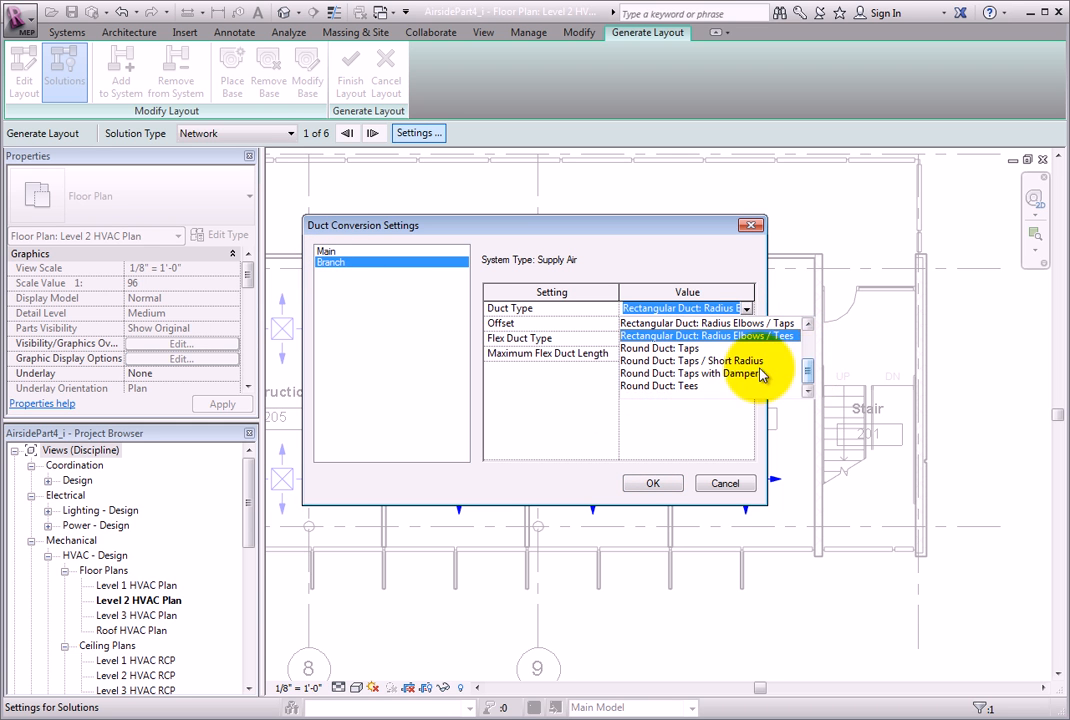
click(748, 374)
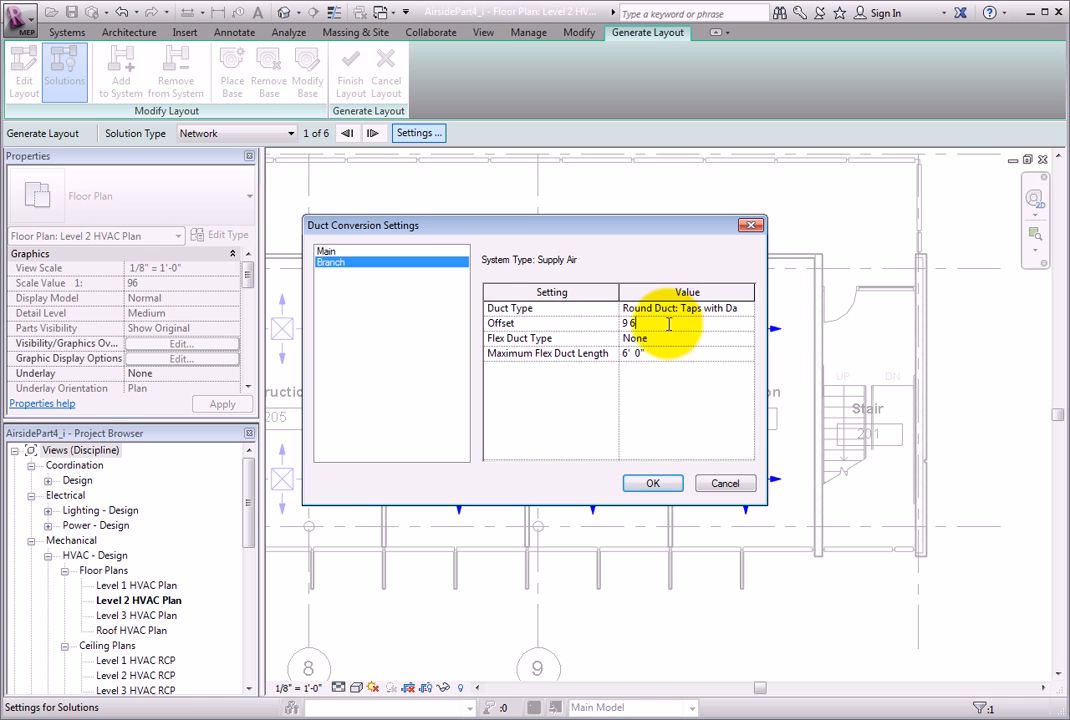
click(667, 338)
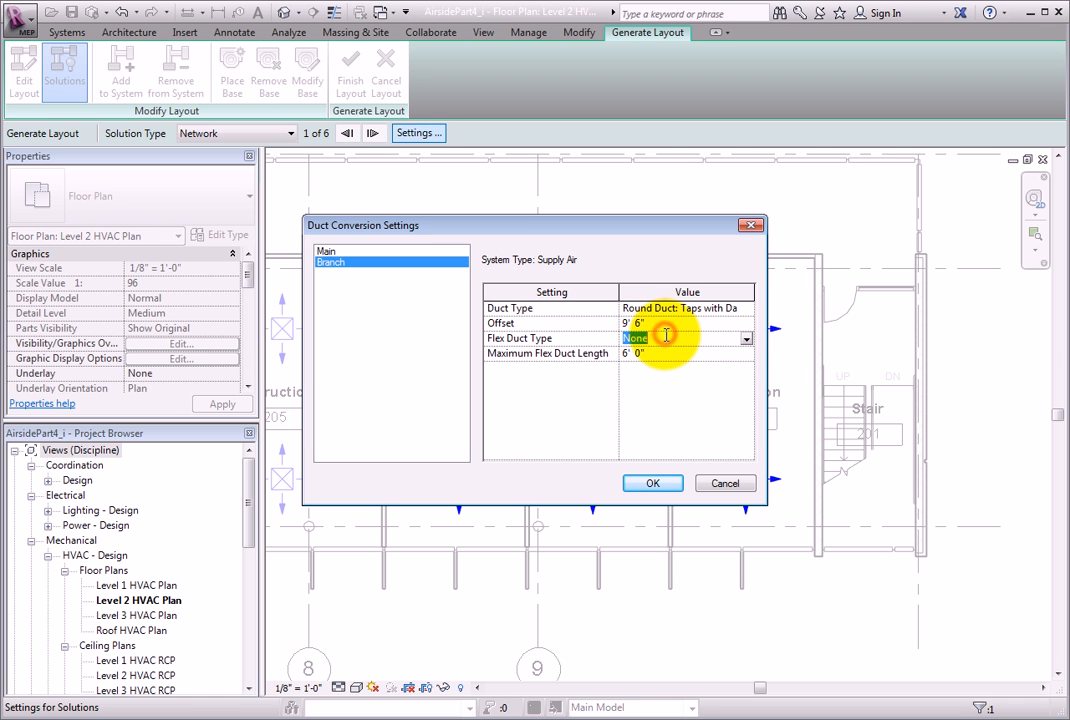
click(746, 339)
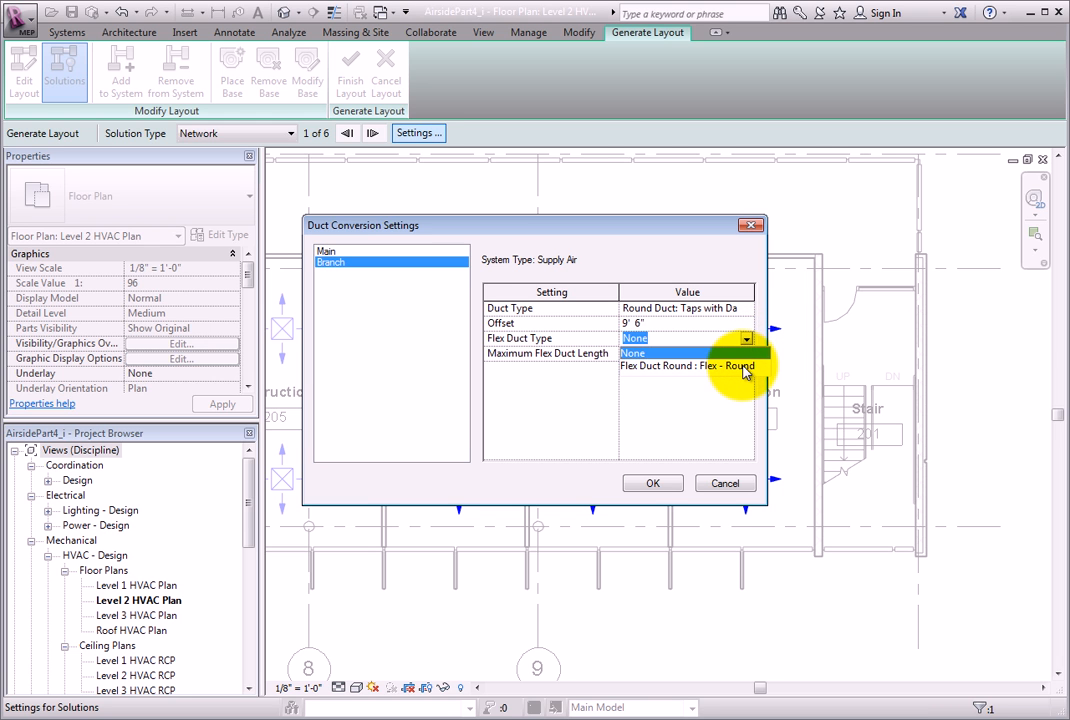
click(742, 366)
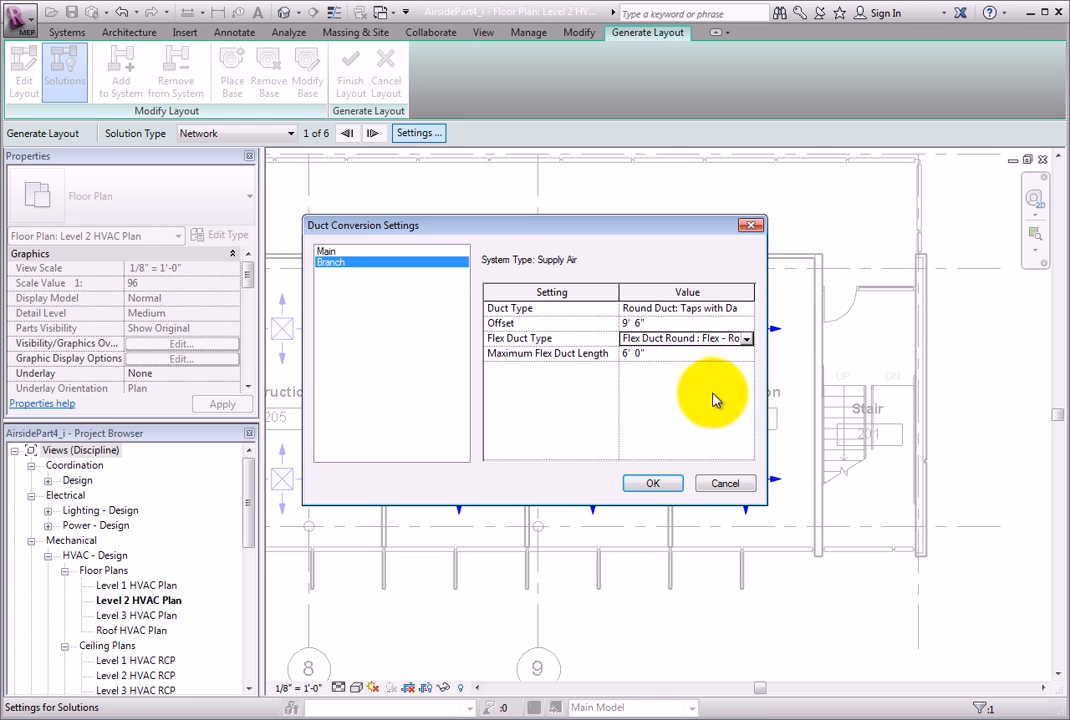
click(652, 484)
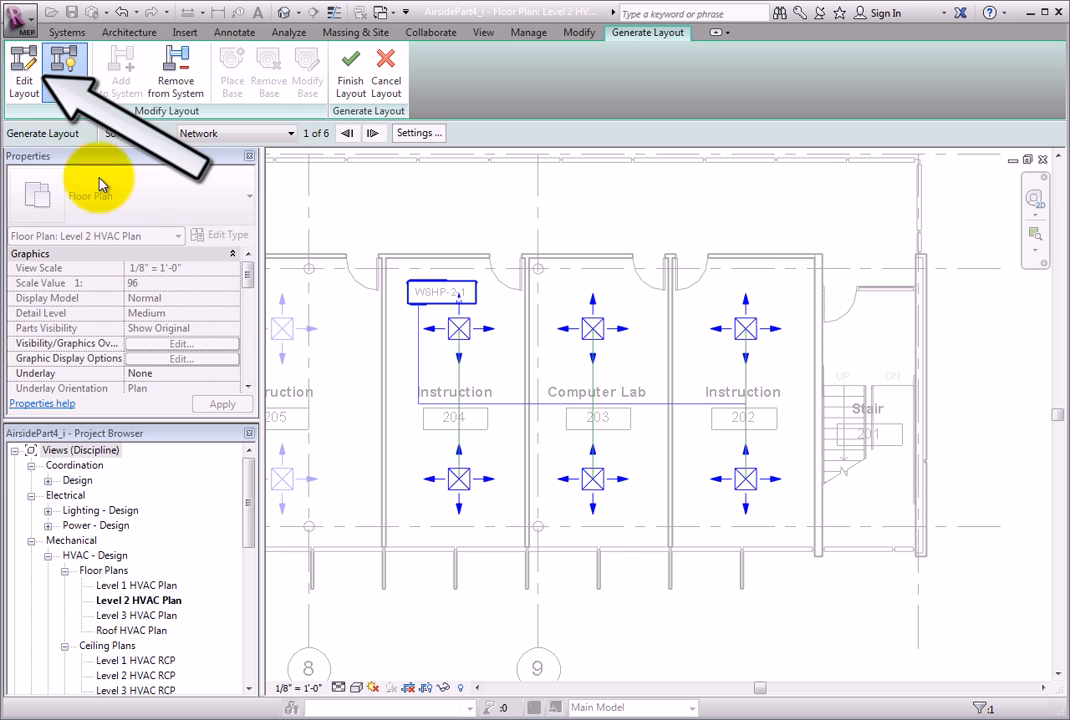
Look into the Edit Layout and Remove from System modes, and finish the layout to create the WSHP-2-1 supply ductwork.
click(24, 90)
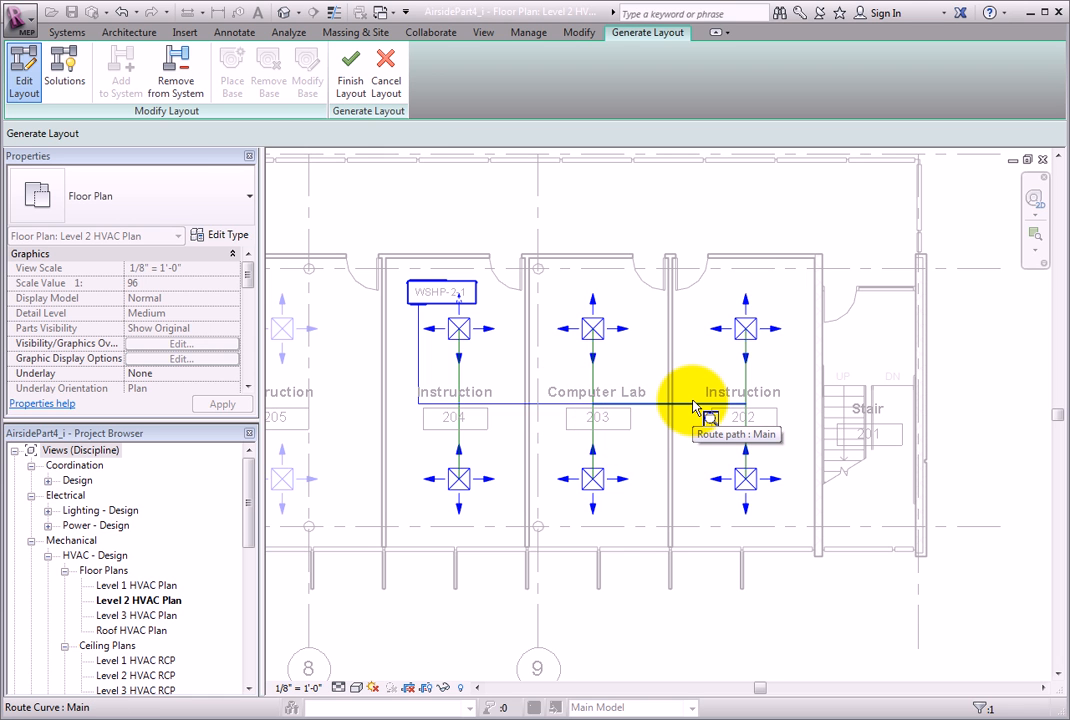
click(188, 97)
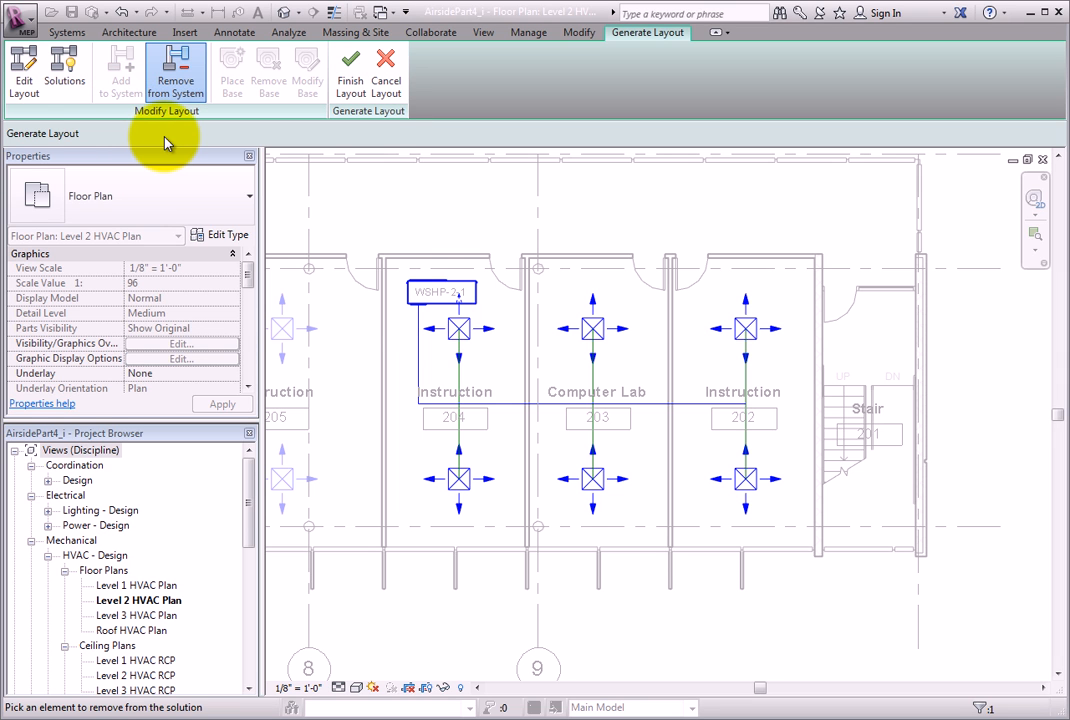
click(64, 78)
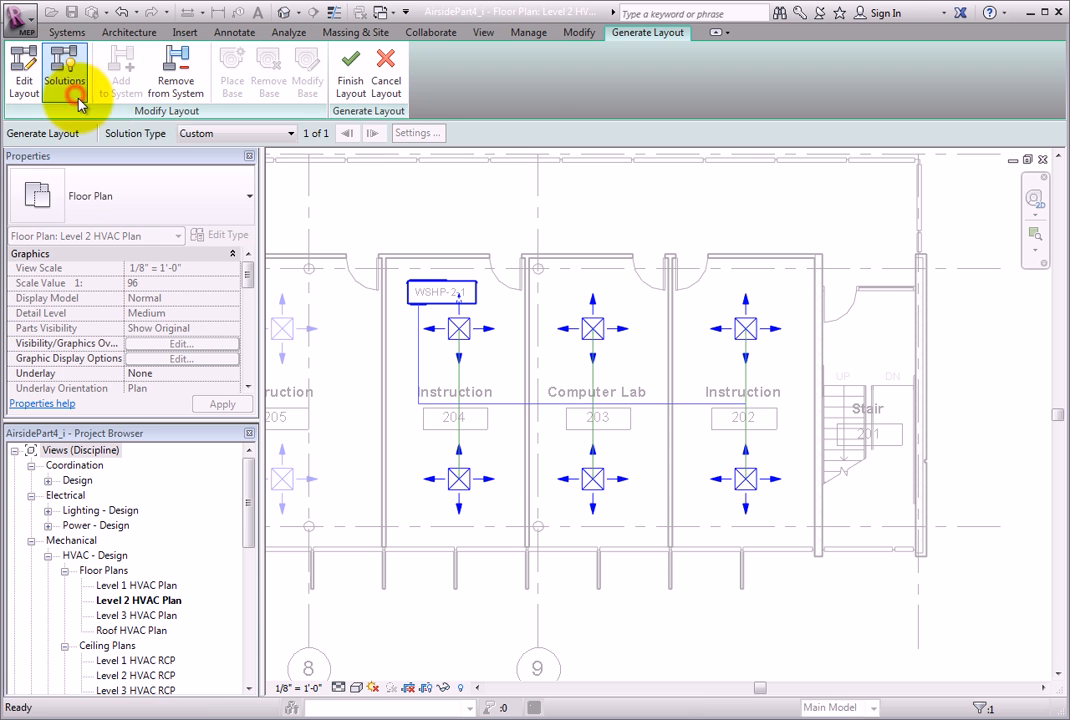
click(350, 92)
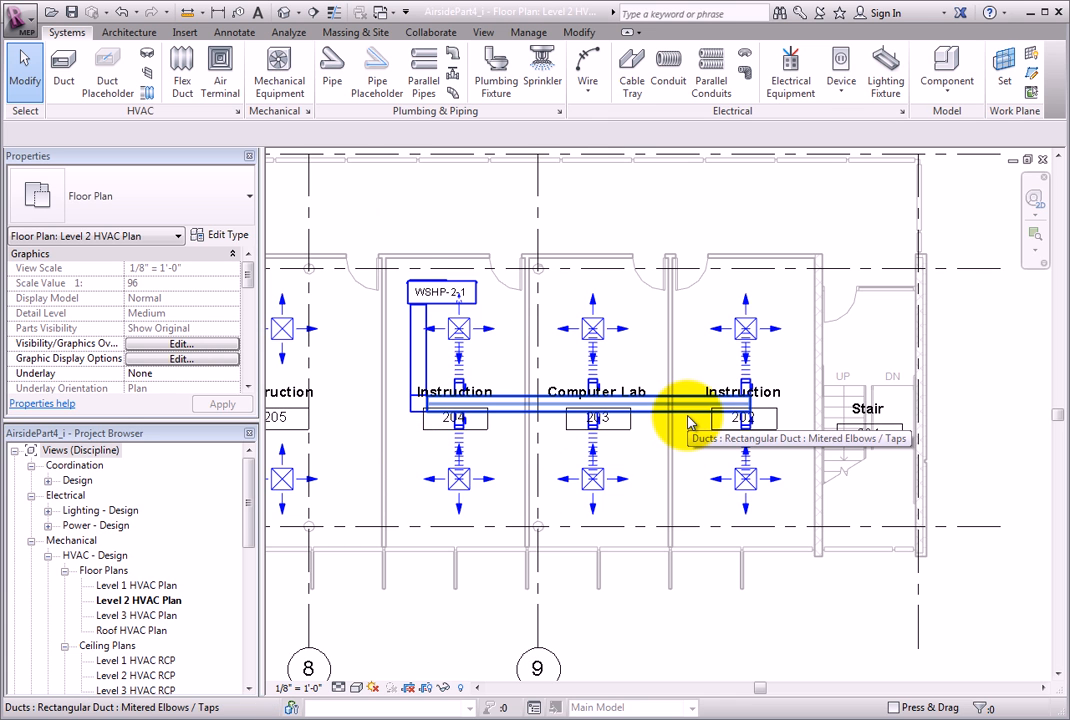
Extend the open end of the WSHP-2-1 main duct in Instruction 202 a short distance past the last pair of branch taps.
click(740, 408)
scroll(765, 413, up, 3)
scroll(770, 415, up, 2)
drag(690, 390, 776, 396)
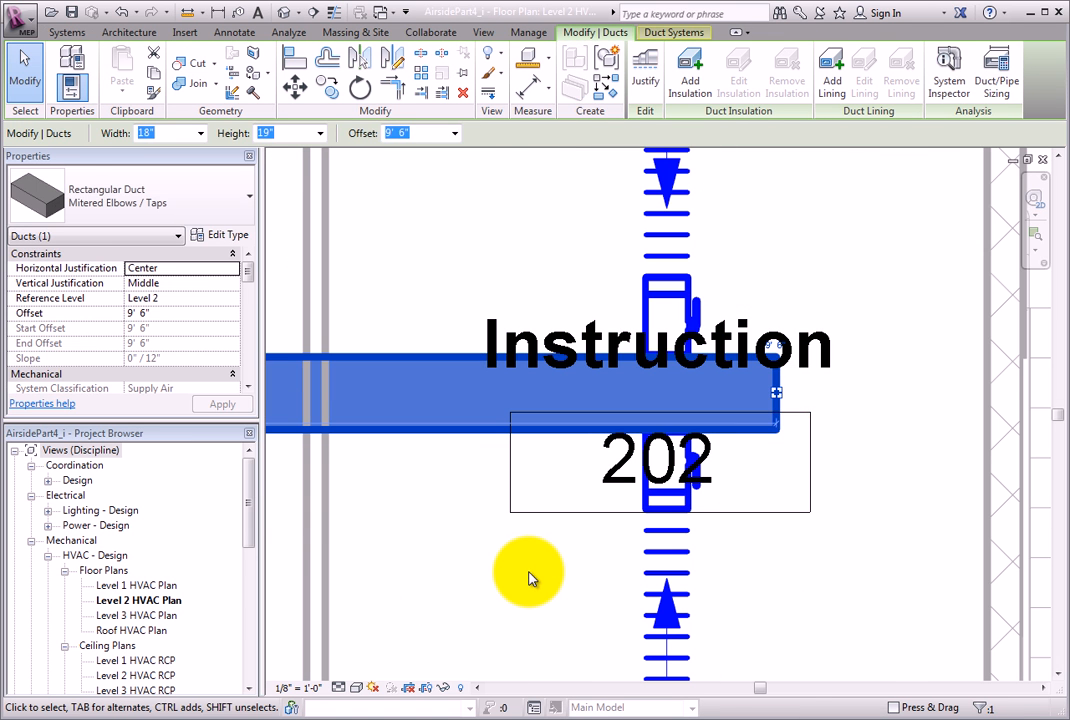
click(530, 575)
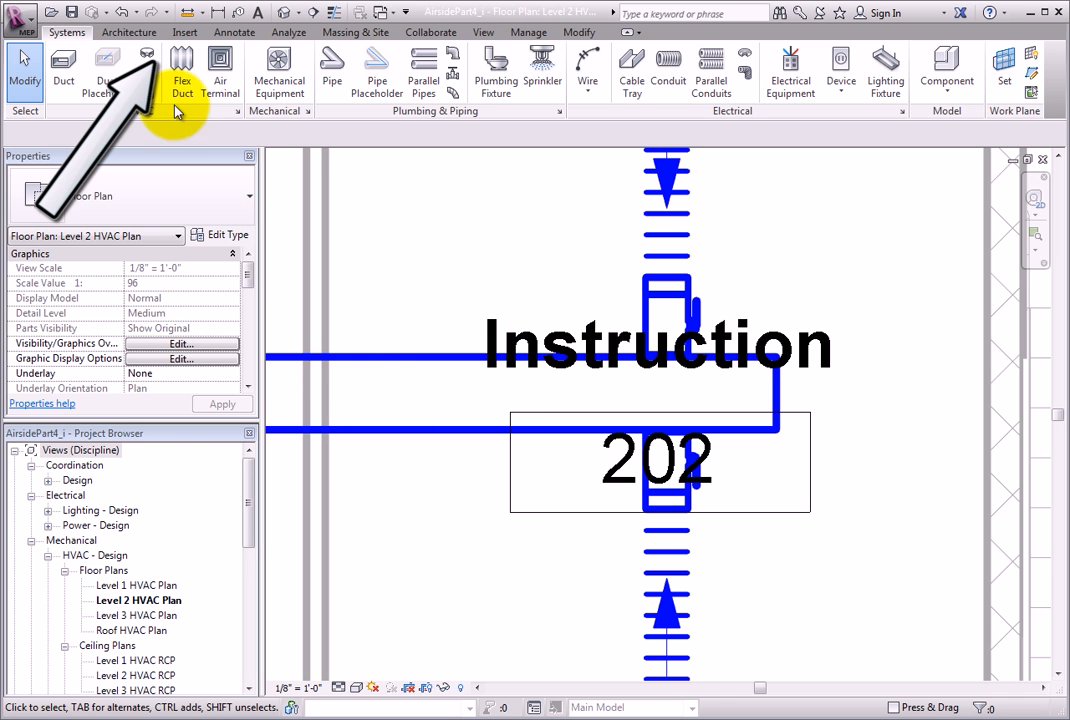
Place a Rectangular Endcap : Standard duct fitting on the open end of the WSHP-2-1 main duct in Instruction 202.
click(147, 56)
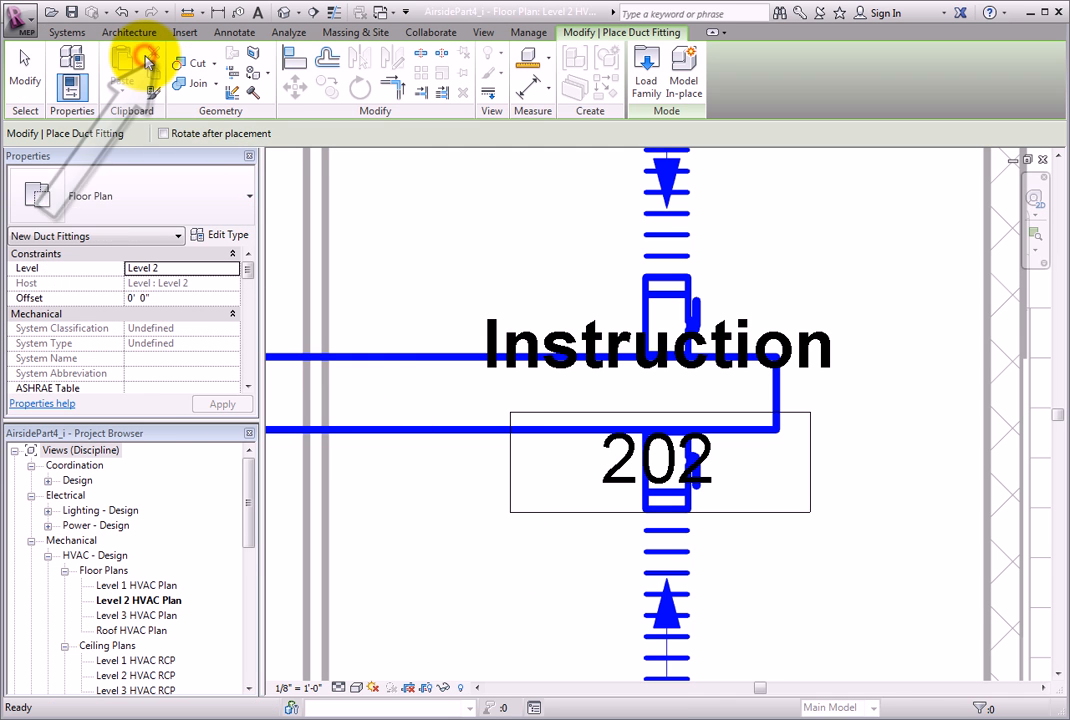
click(213, 195)
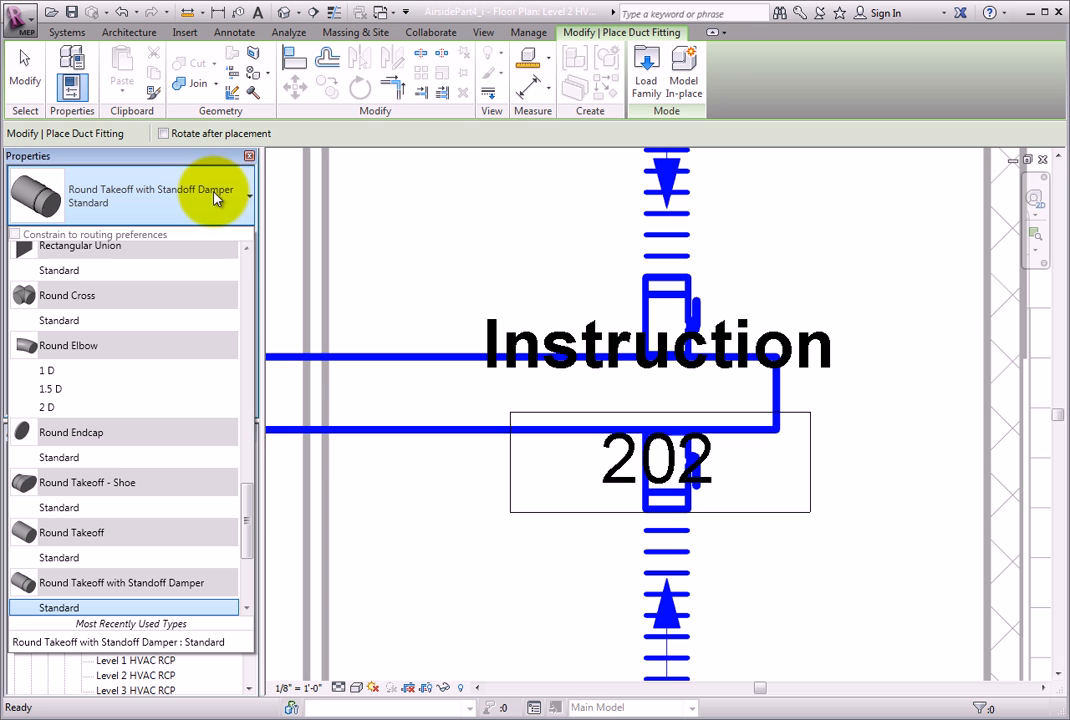
drag(247, 510, 232, 403)
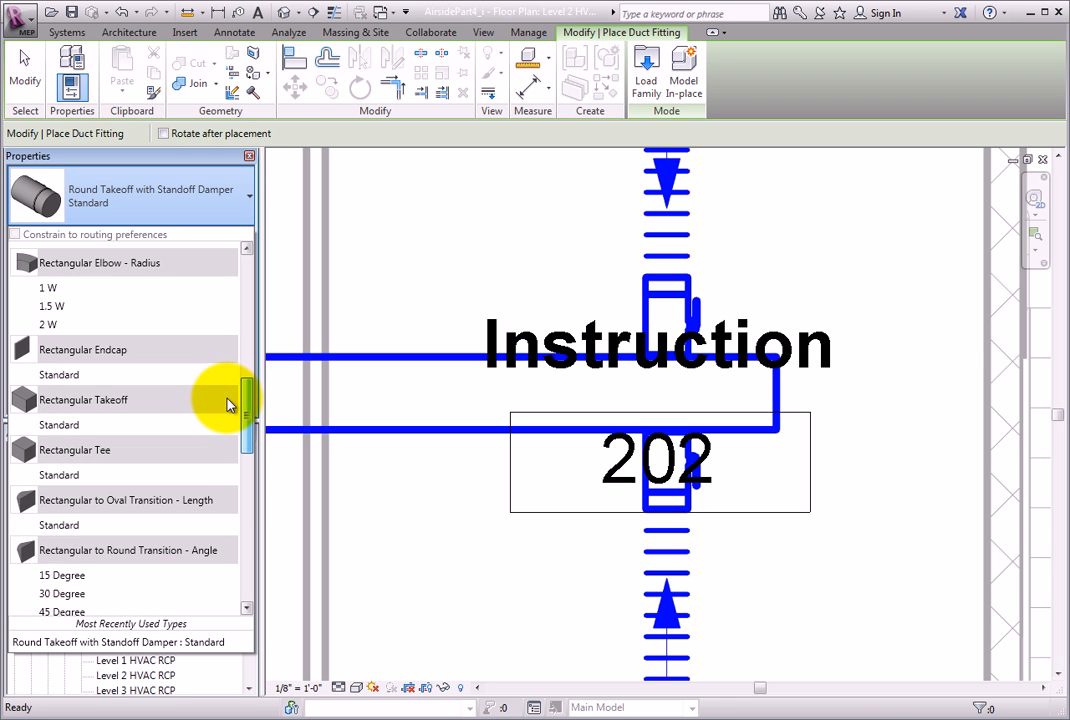
click(108, 375)
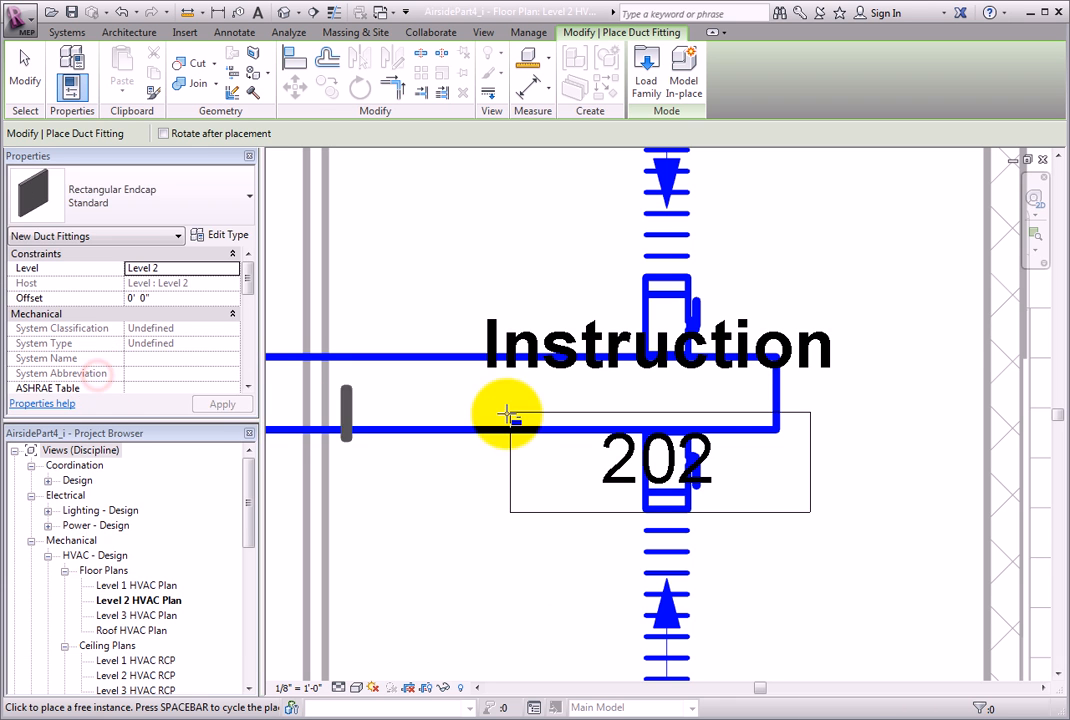
click(776, 394)
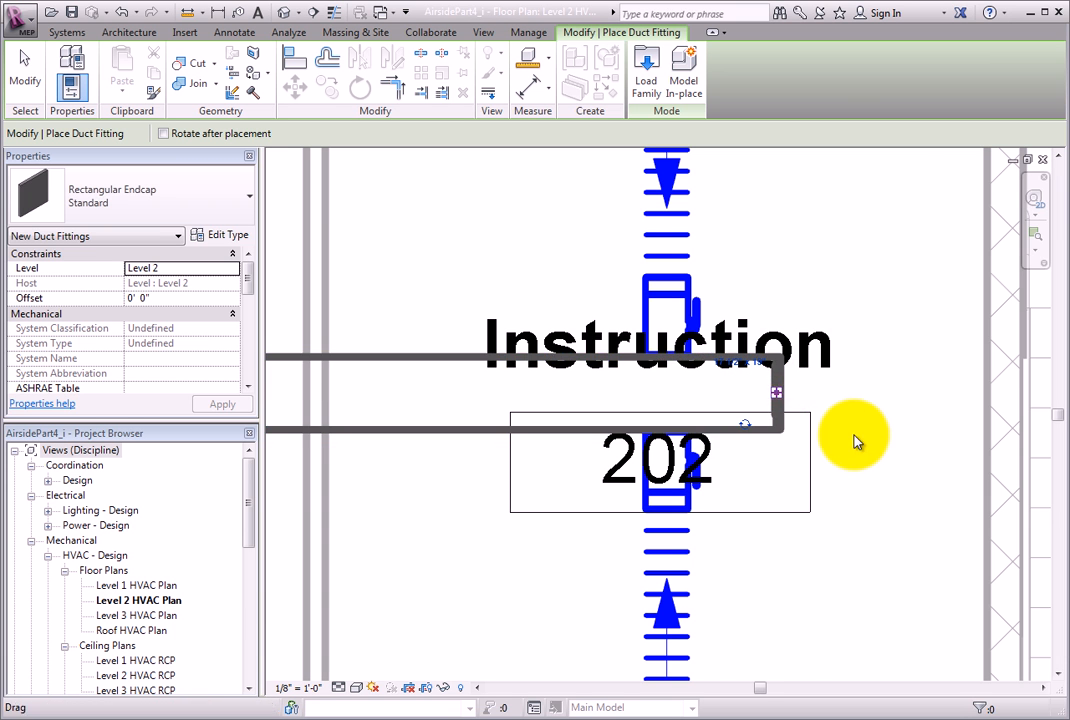
scroll(862, 430, down, 4)
scroll(862, 440, down, 2)
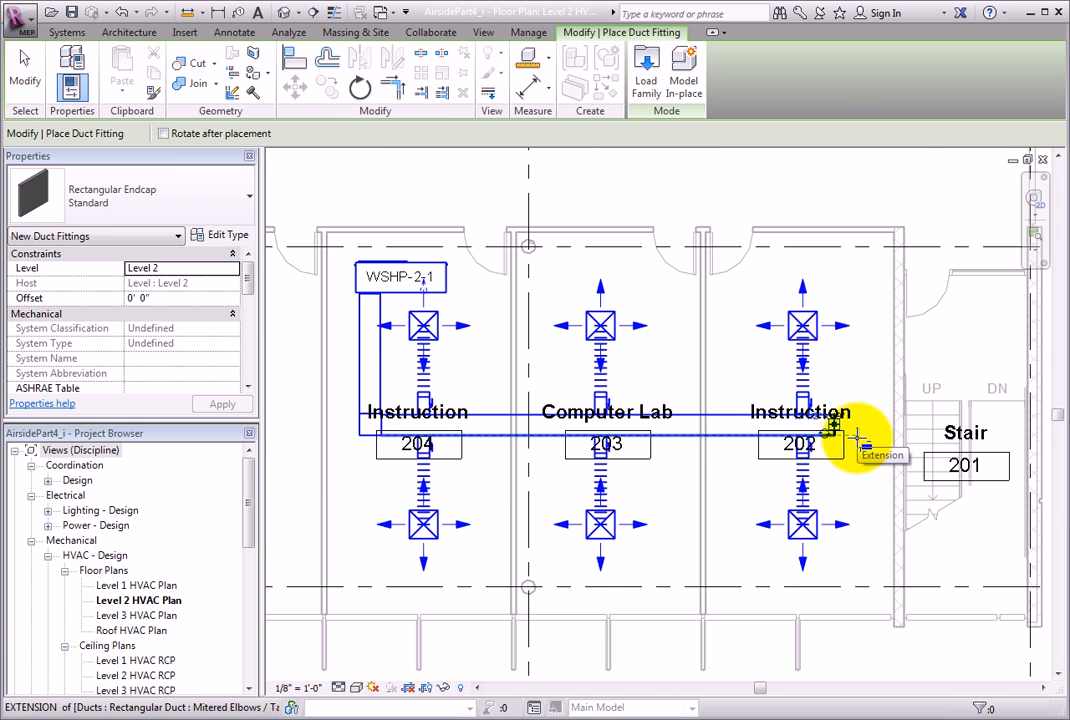
click(27, 70)
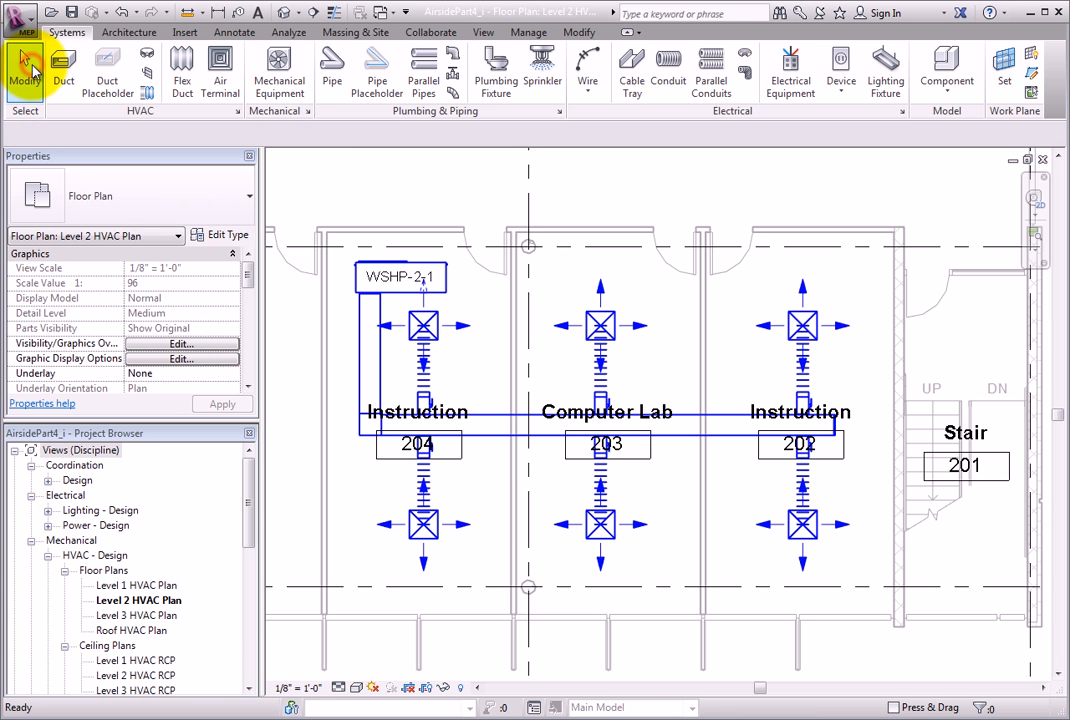
middle_drag(478, 549, 502, 557)
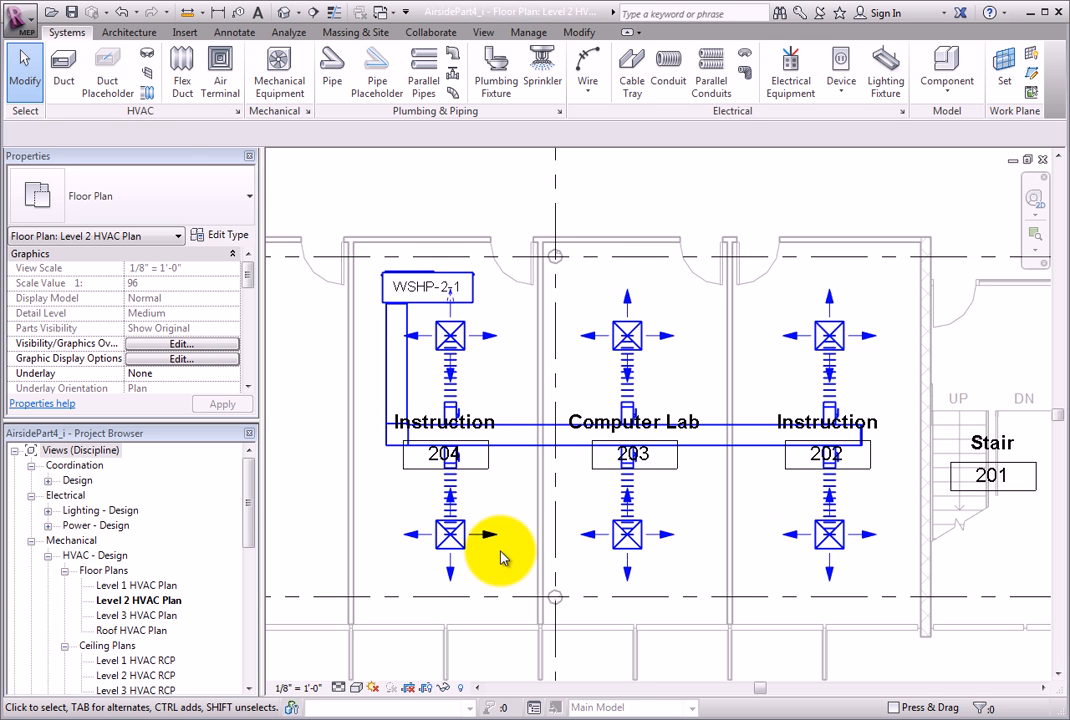
Examine the WSHP-2-1 supply ductwork, branches and flex ducts up close in the default 3D view.
click(286, 18)
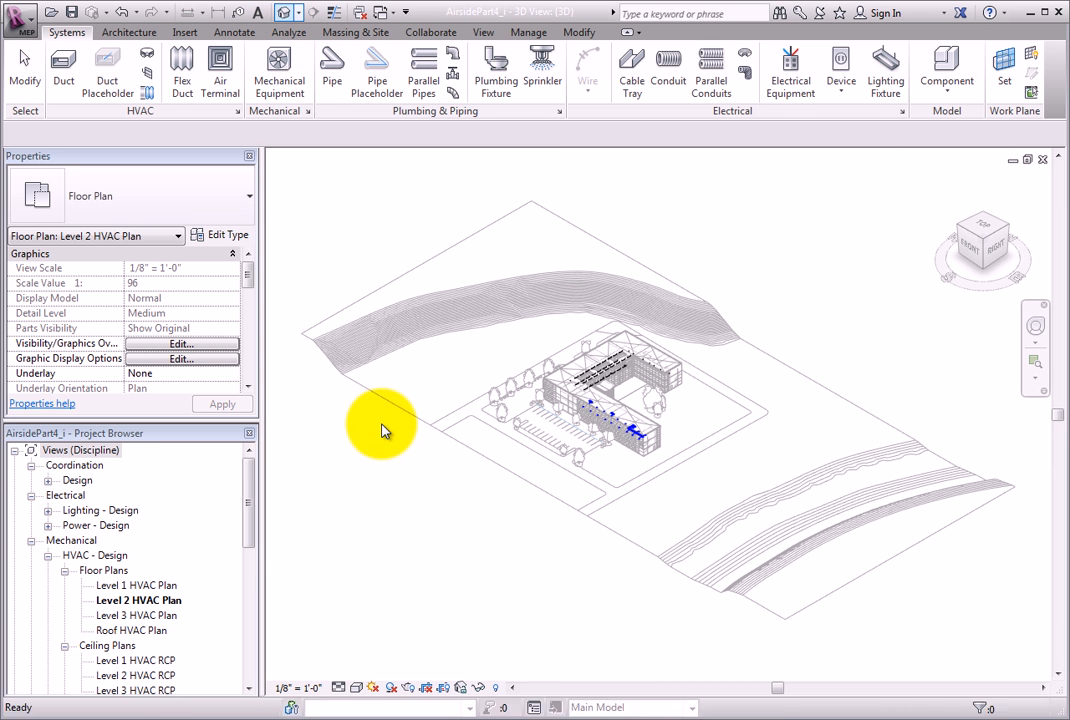
scroll(632, 445, up, 5)
scroll(632, 445, down, 5)
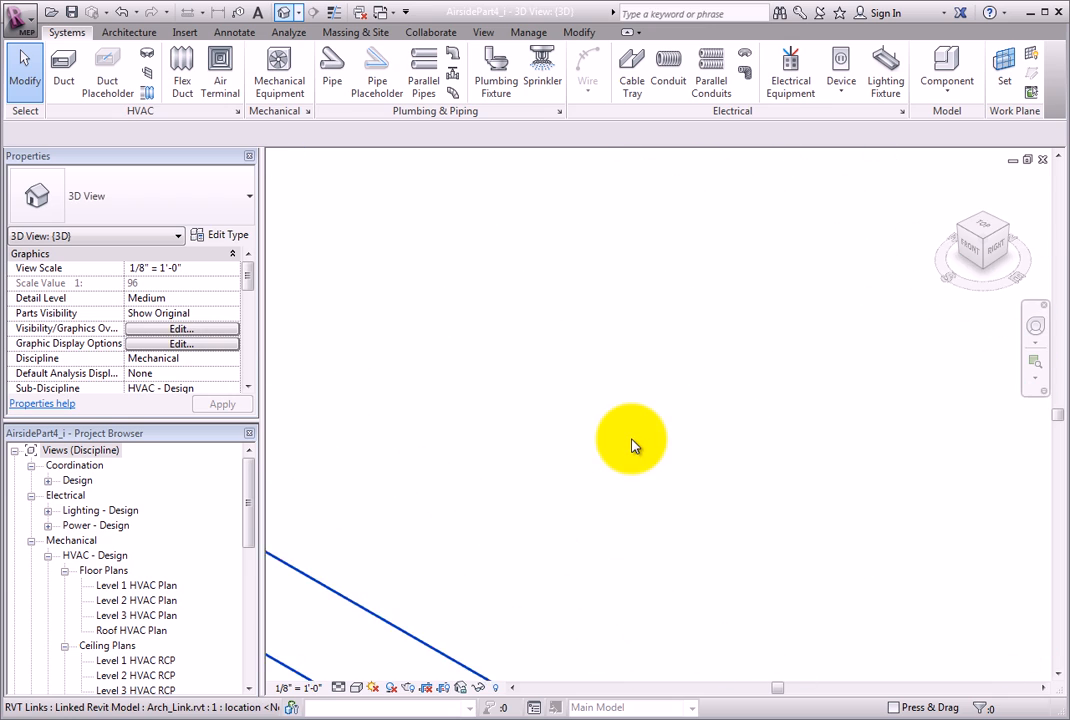
scroll(632, 445, up, 3)
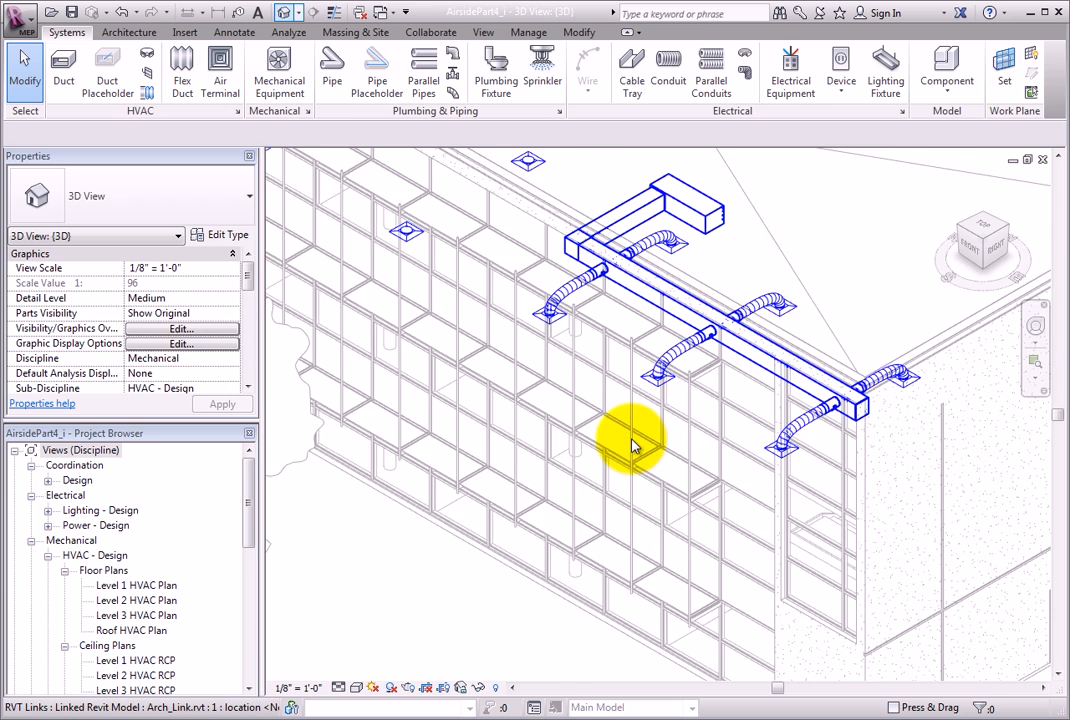
scroll(632, 445, up, 2)
middle_drag(633, 442, 554, 603)
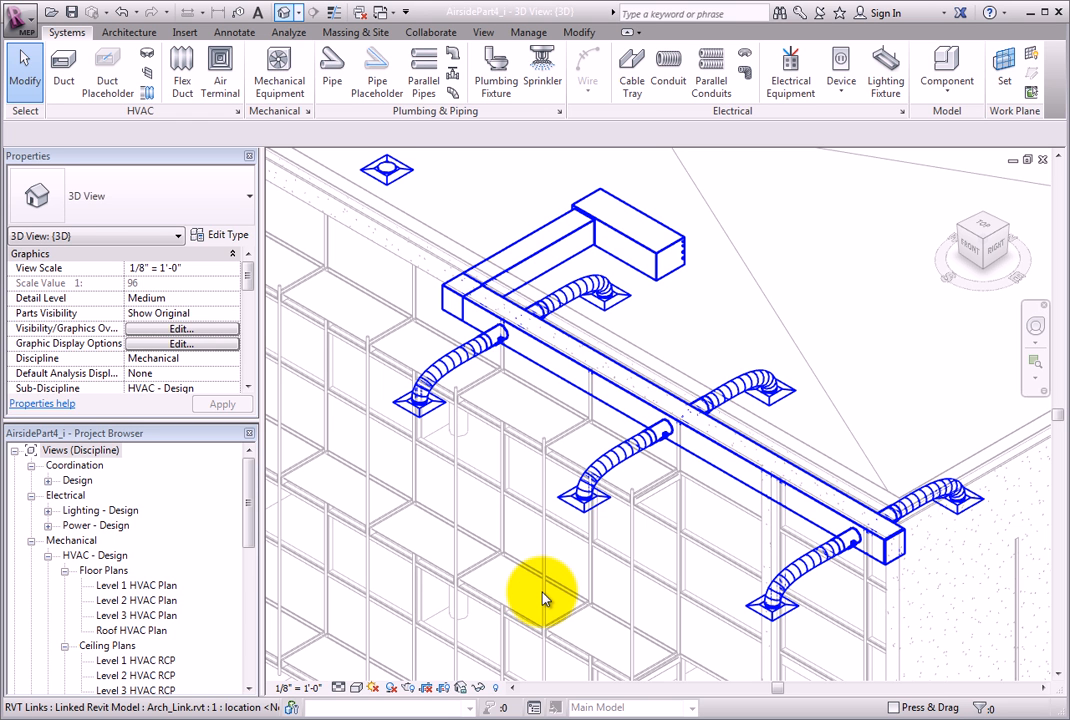
In the Level 2 HVAC Plan, draw a Mitered Elbows / Taps rectangular duct about 8' 9" straight down from the WSHP-2-2 supply air outlet.
double_click(160, 601)
mouse_move(513, 512)
middle_down()
mouse_move(894, 514)
mouse_move(520, 509)
mouse_move(640, 521)
mouse_move(664, 509)
mouse_move(657, 497)
middle_up()
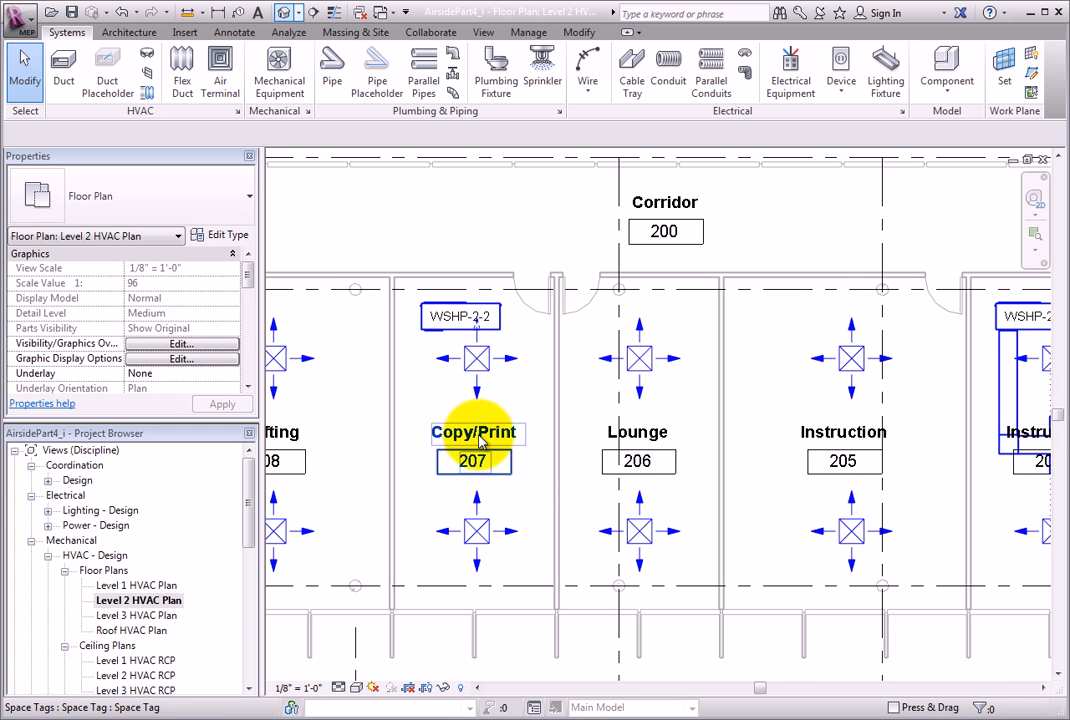
click(435, 340)
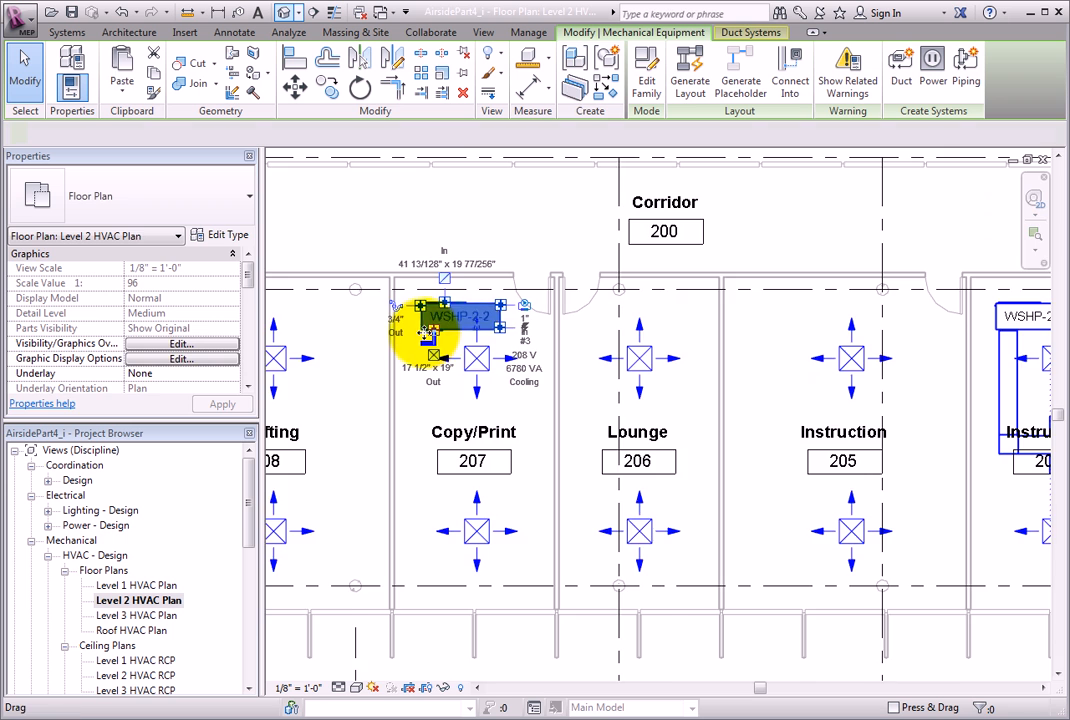
scroll(428, 342, up, 4)
middle_drag(468, 396, 467, 343)
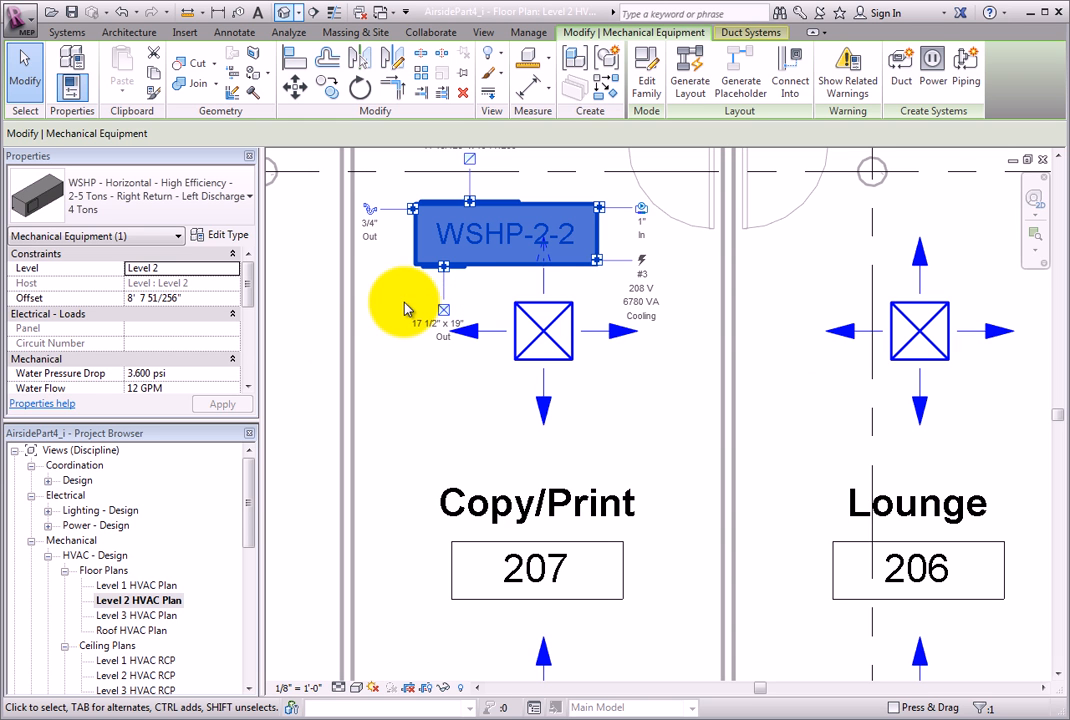
right_click(446, 274)
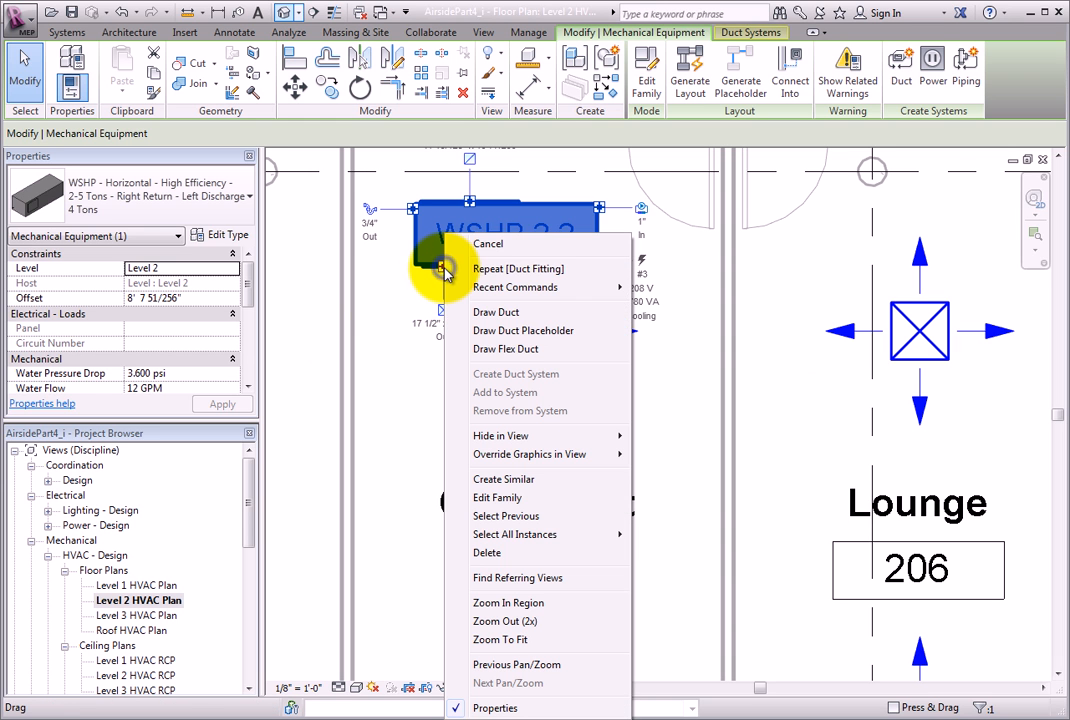
click(539, 312)
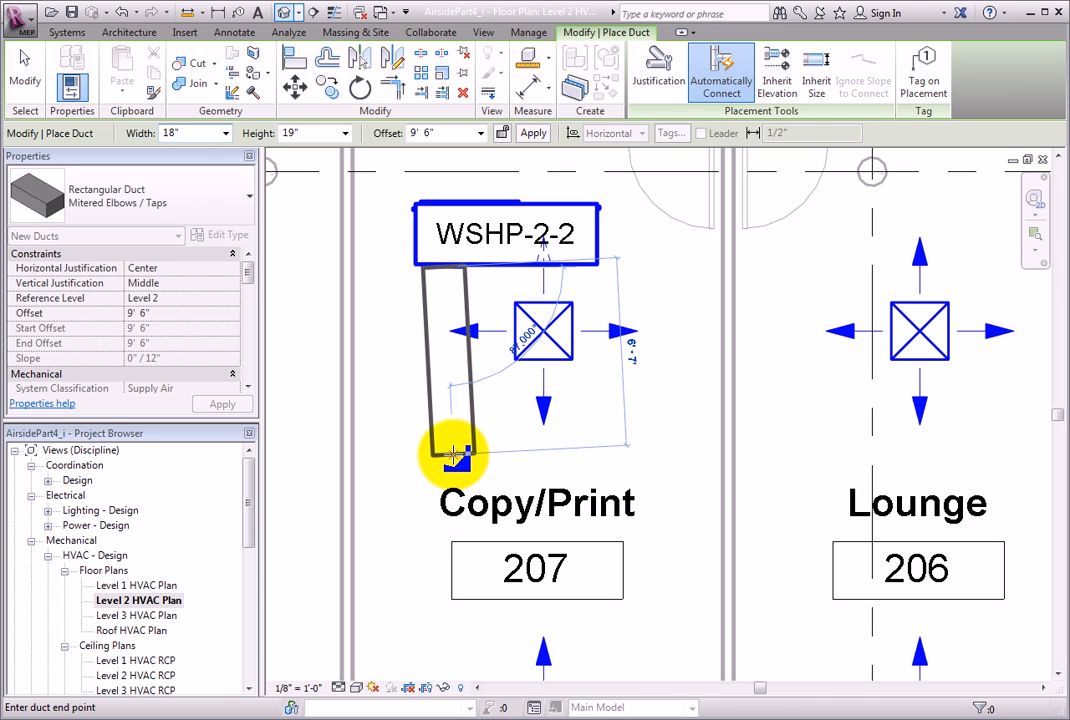
click(203, 206)
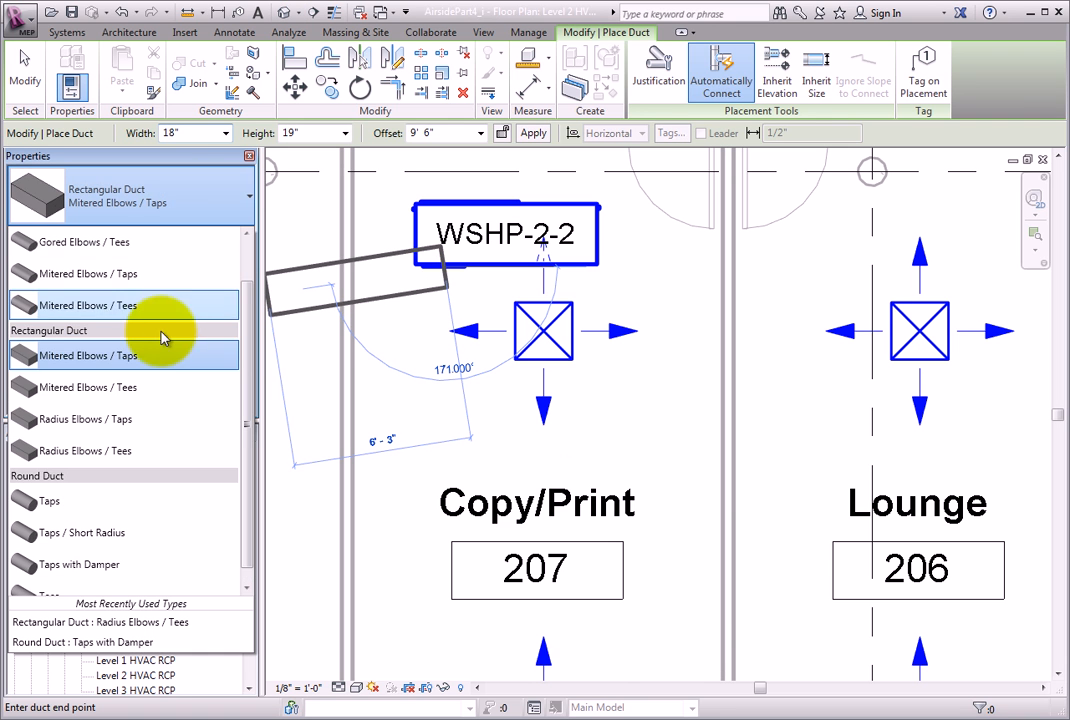
click(215, 342)
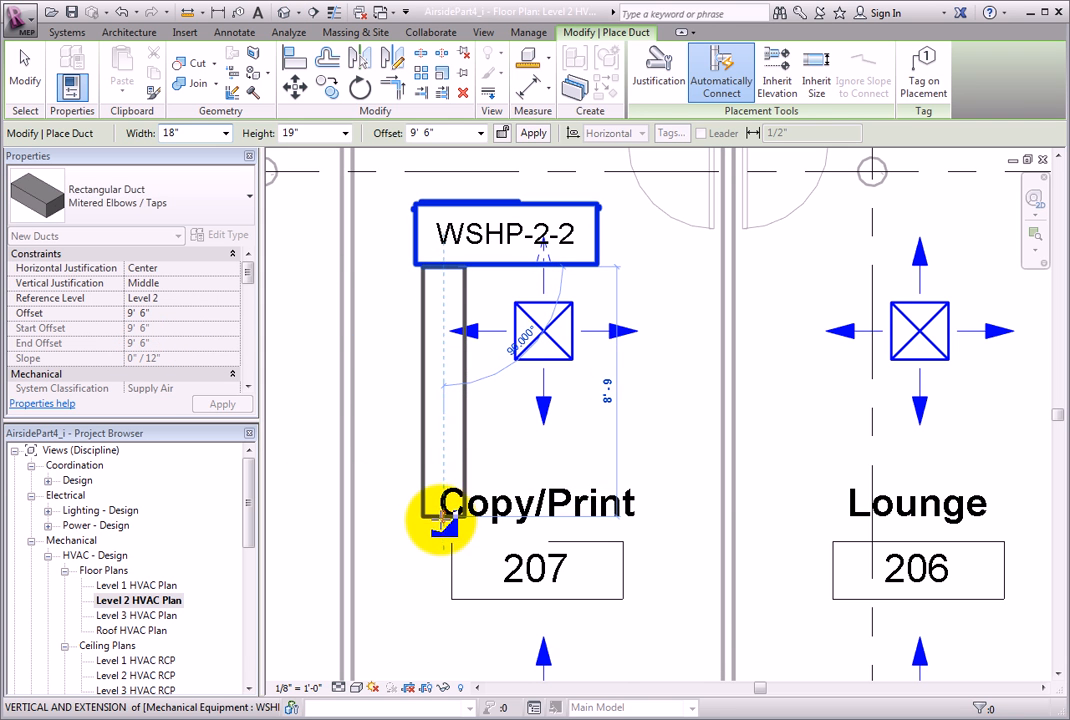
click(442, 522)
Continue the WSHP-2-2 main duct horizontally between the diffuser rows, ending just past the diffusers in Instruction 205.
scroll(518, 525, down, 2)
middle_drag(683, 521, 574, 511)
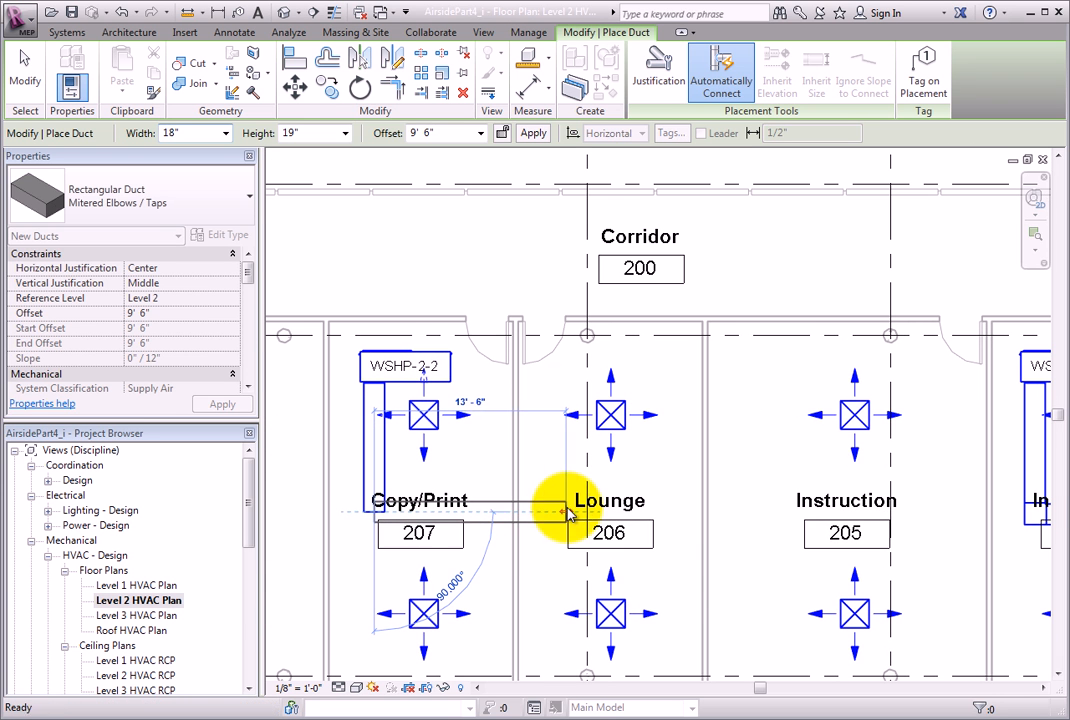
click(915, 512)
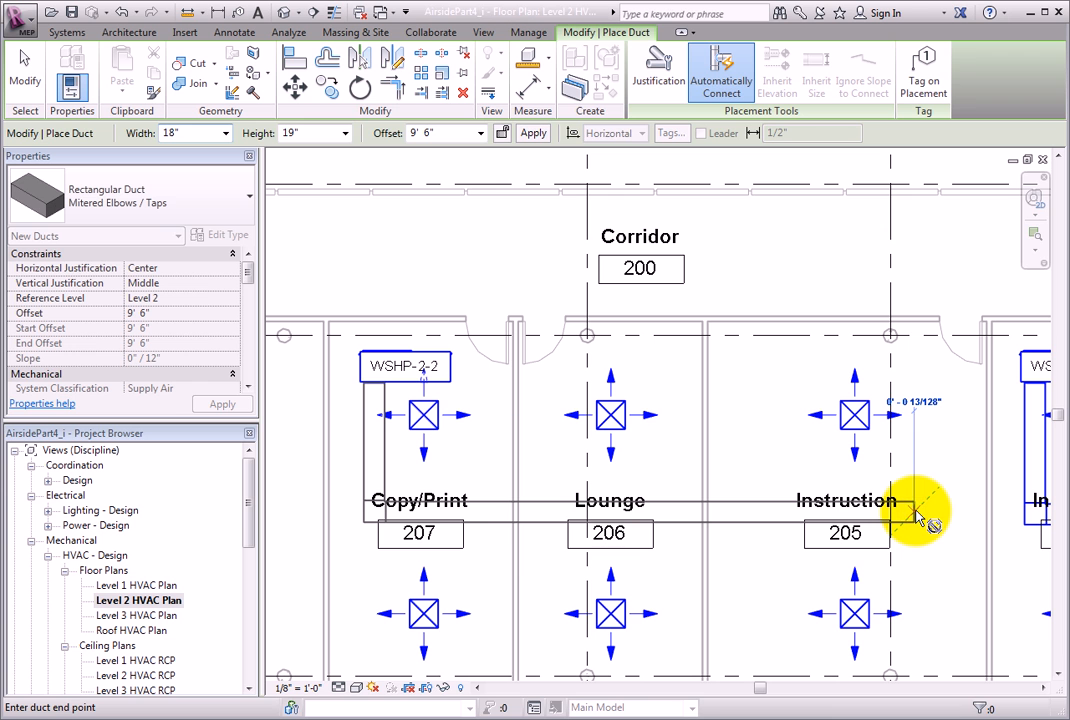
key(Escape)
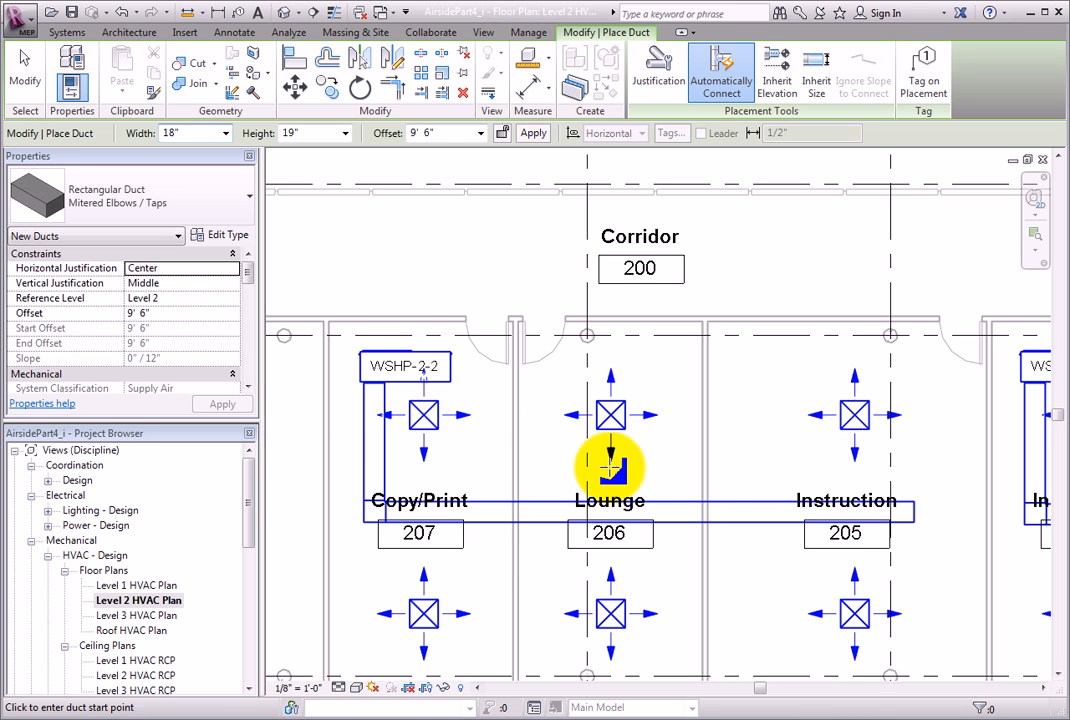
Set the new duct type to Round Duct : Taps with Damper with a diameter of 8".
click(182, 205)
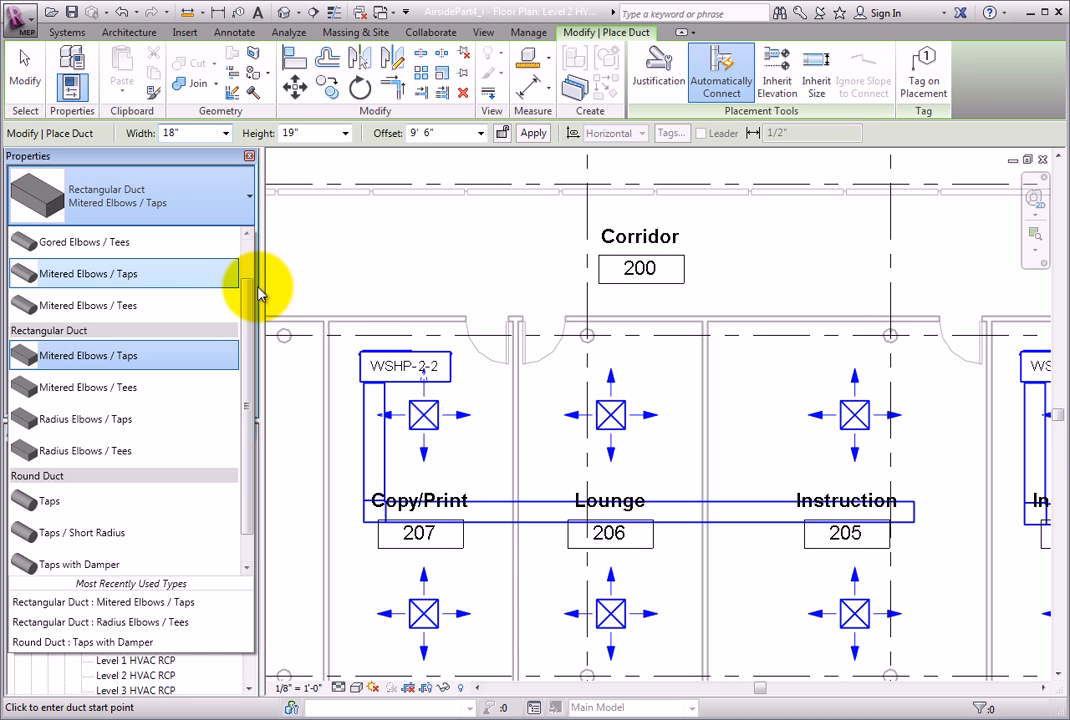
drag(253, 295, 251, 358)
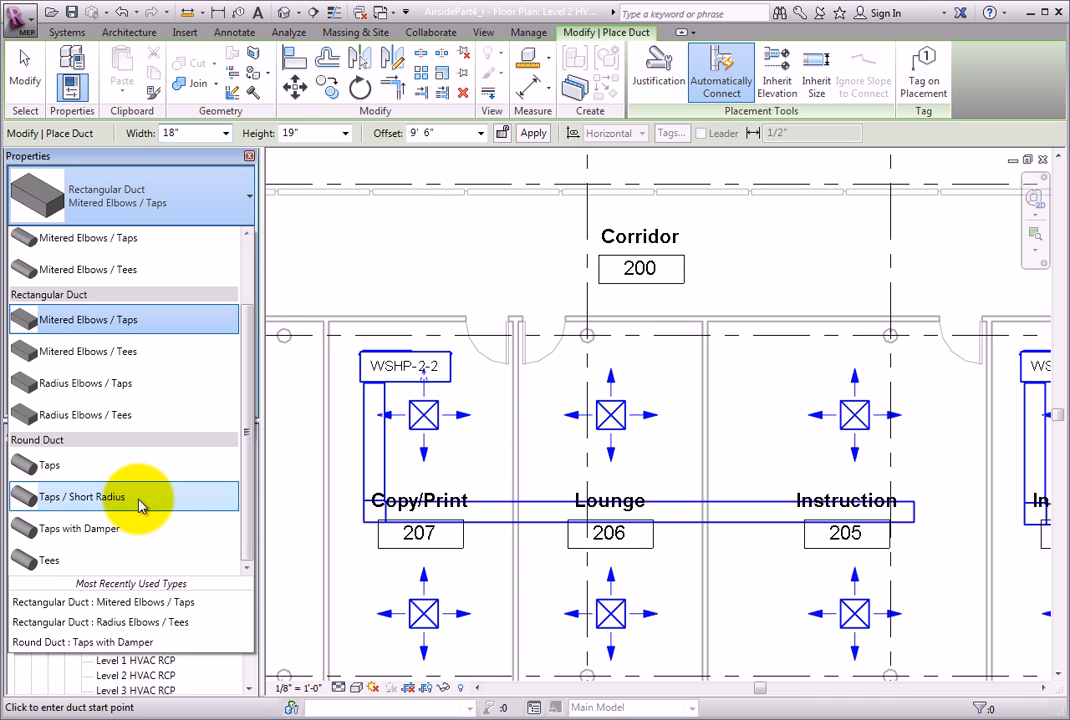
click(138, 530)
middle_drag(445, 505, 432, 435)
scroll(420, 430, up, 1)
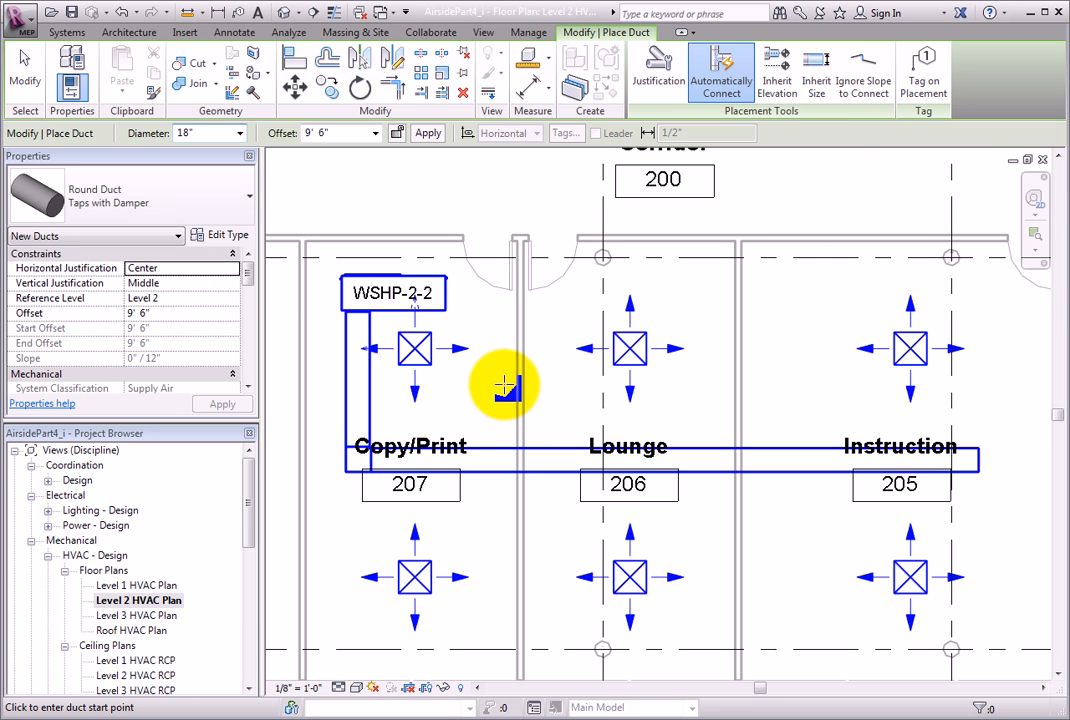
click(240, 133)
drag(239, 258, 237, 200)
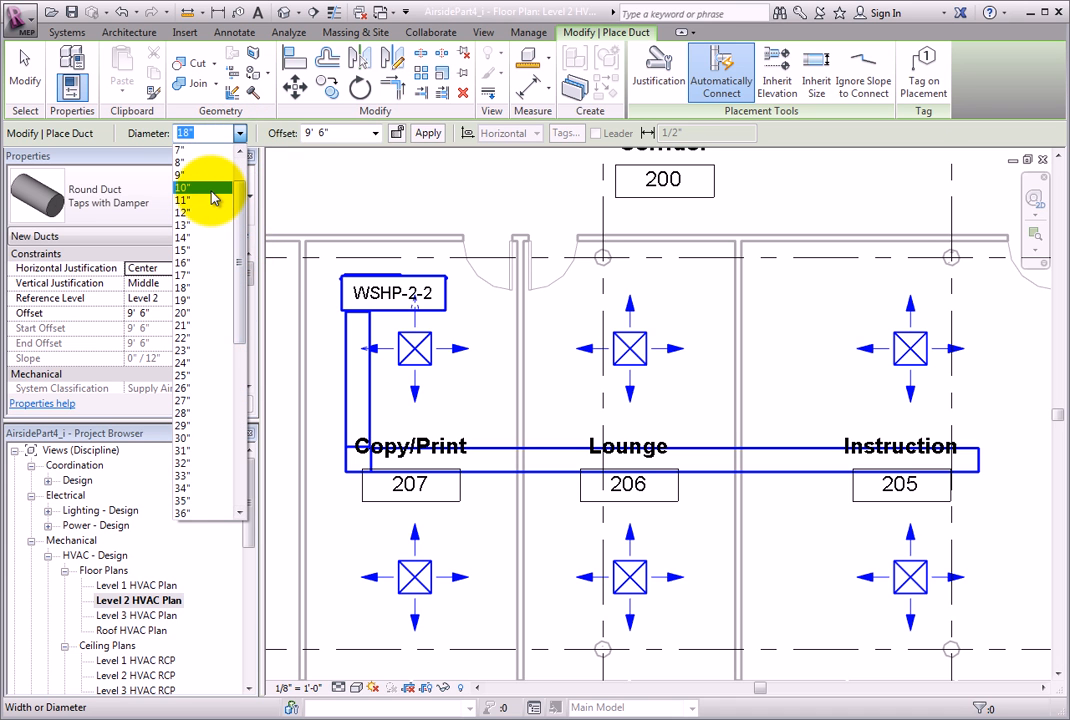
click(208, 163)
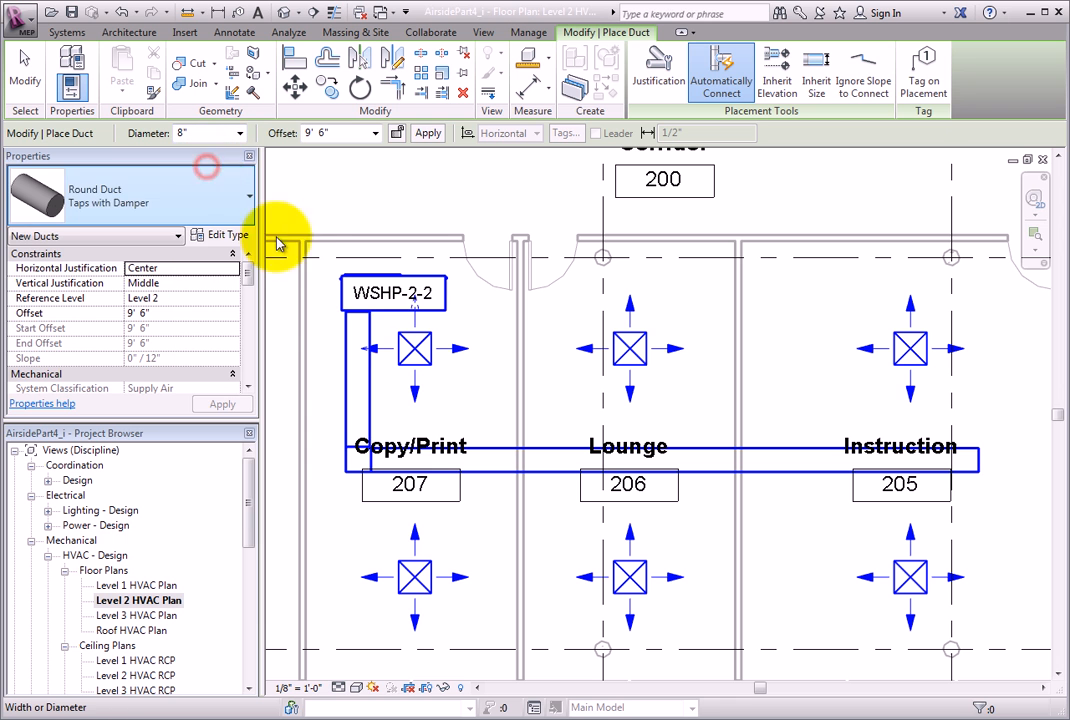
Draw a round branch duct about 2' 5" long from below the upper Copy/Print 207 diffuser, aligned with its center, to the main duct's edge.
middle_drag(425, 382, 560, 397)
scroll(560, 397, up, 2)
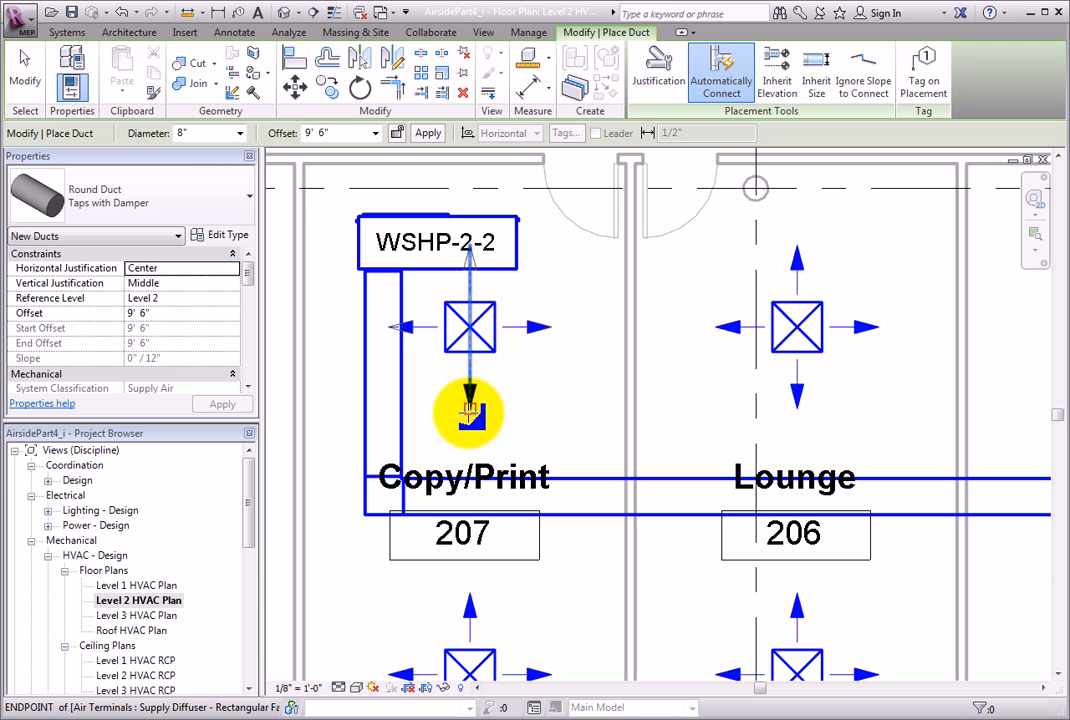
click(468, 420)
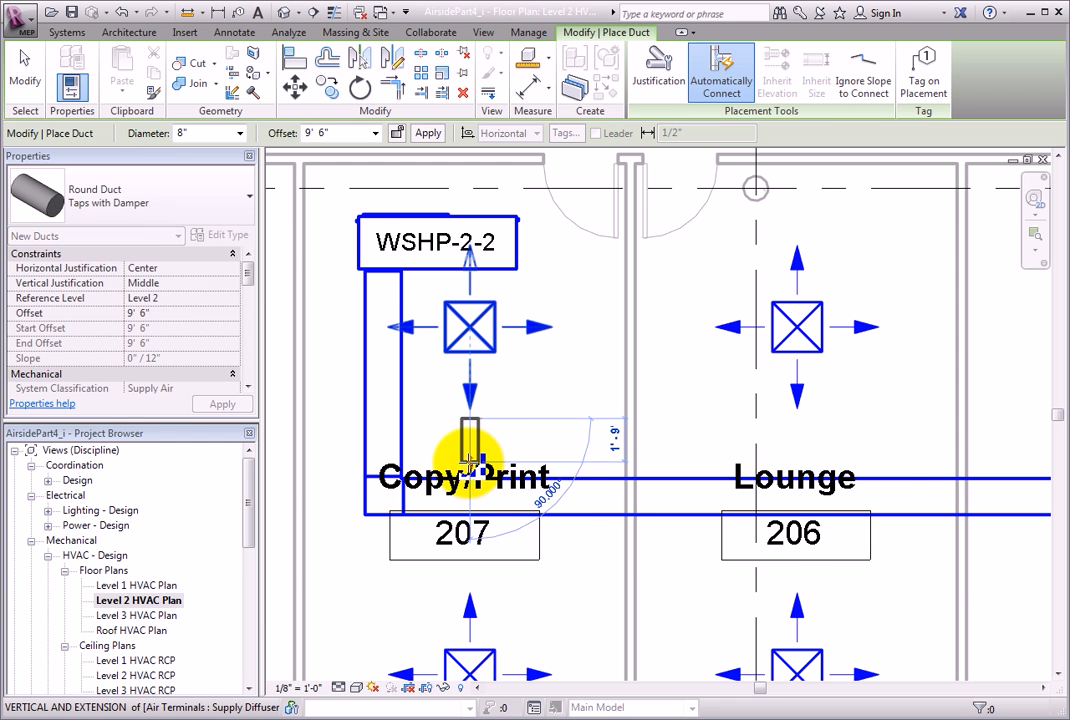
scroll(468, 455, up, 5)
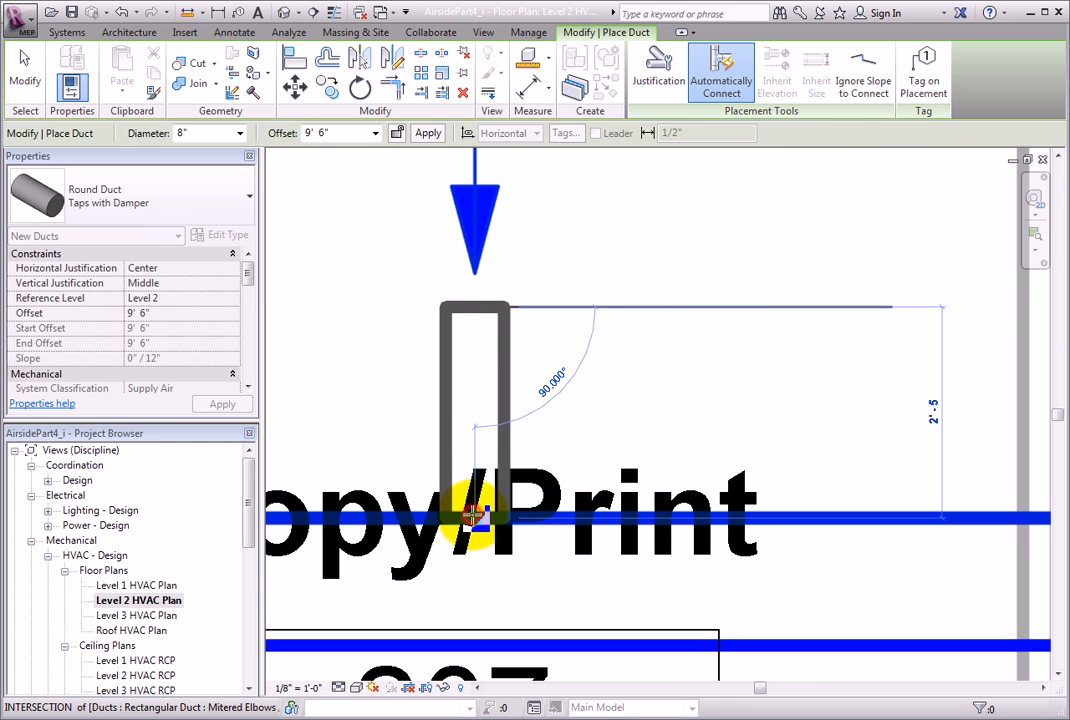
click(471, 515)
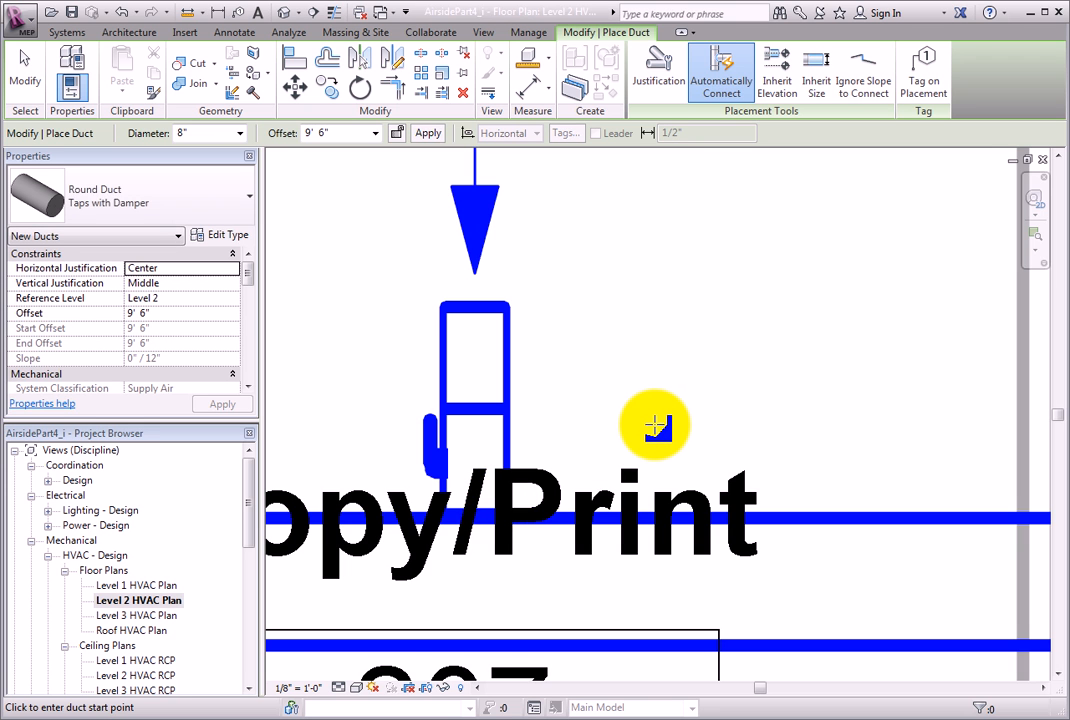
scroll(652, 427, down, 3)
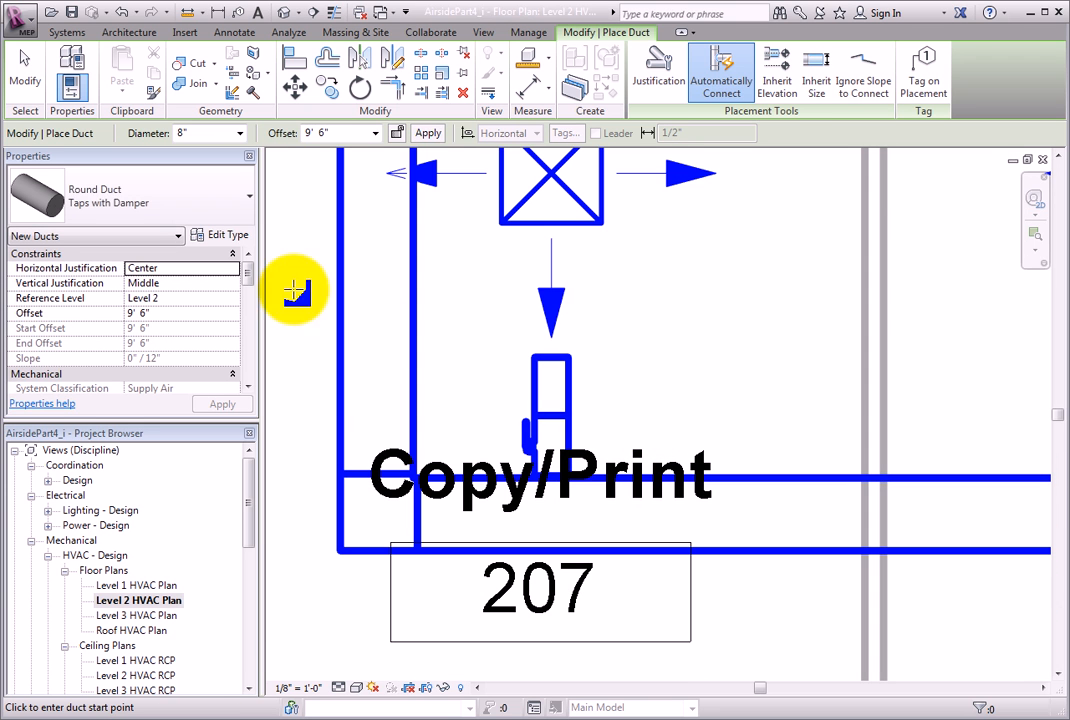
click(22, 78)
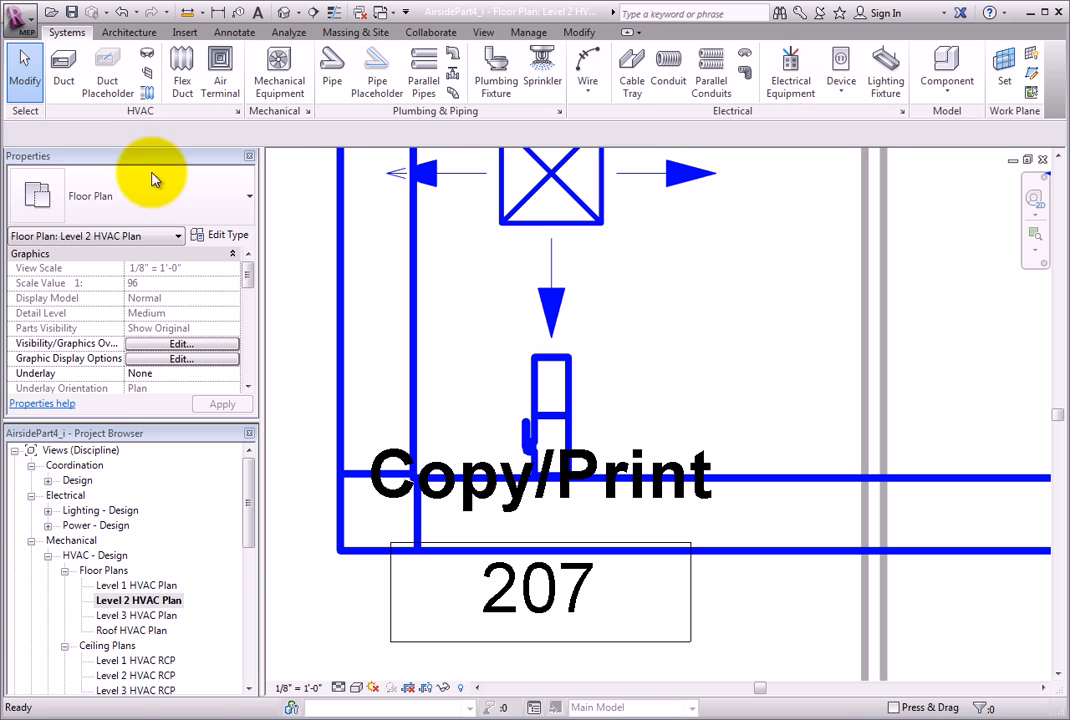
Connect the upper Copy/Print 207 diffuser to the open end of its round branch duct with an 8" round flex duct.
middle_drag(598, 348, 509, 602)
click(500, 604)
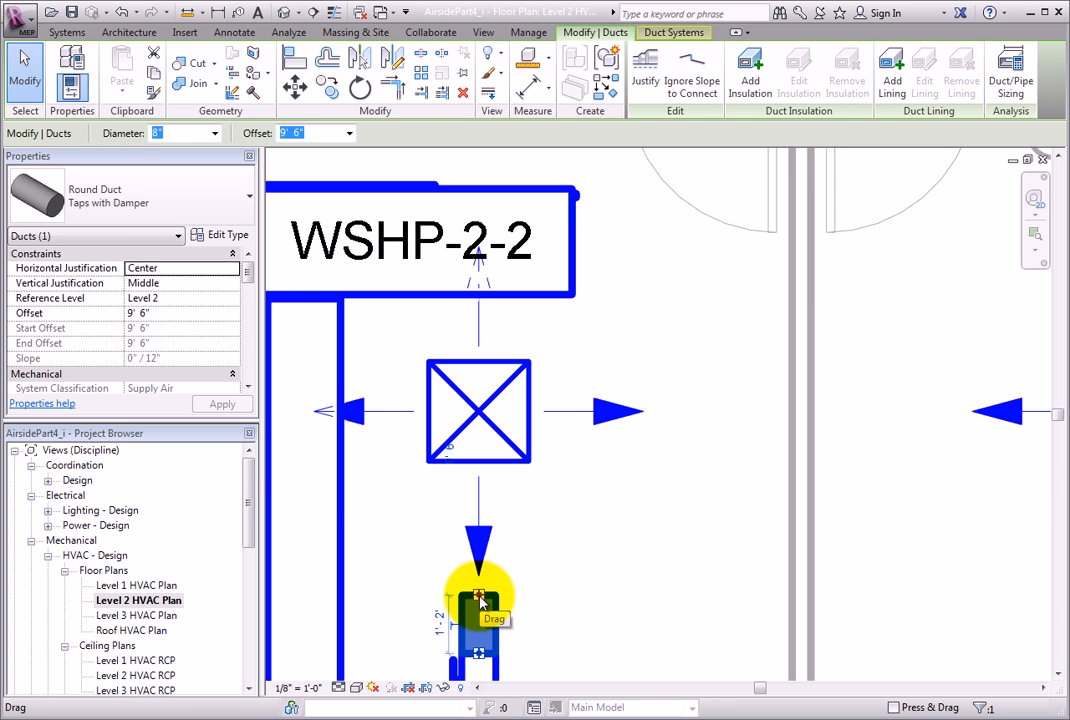
right_click(480, 599)
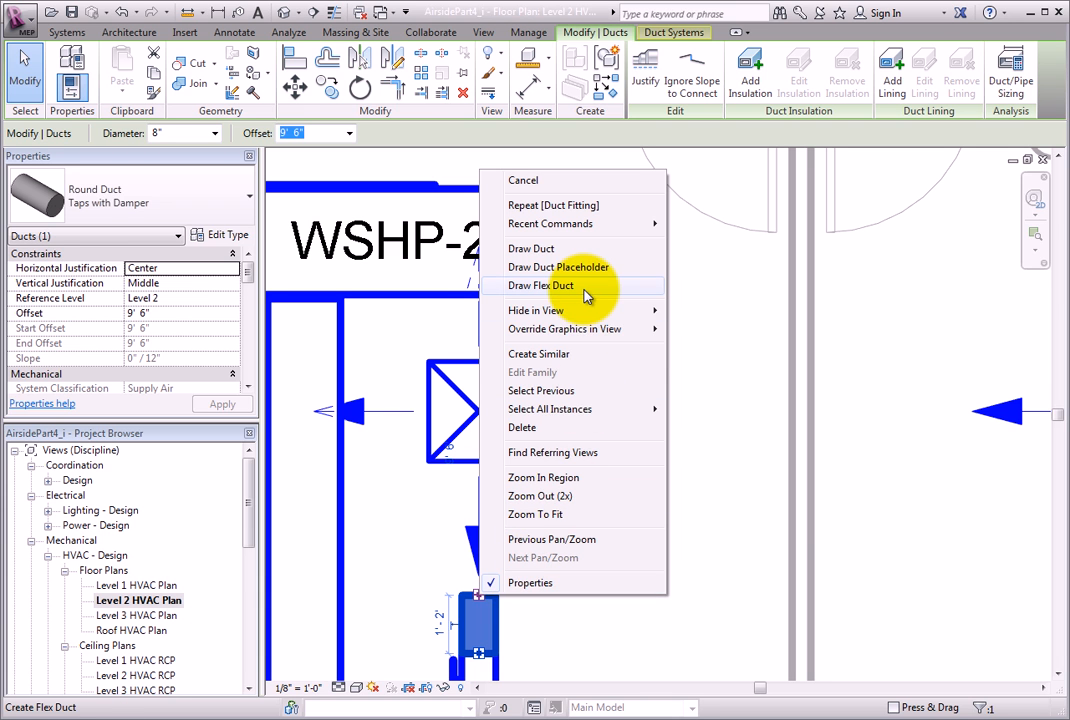
click(541, 286)
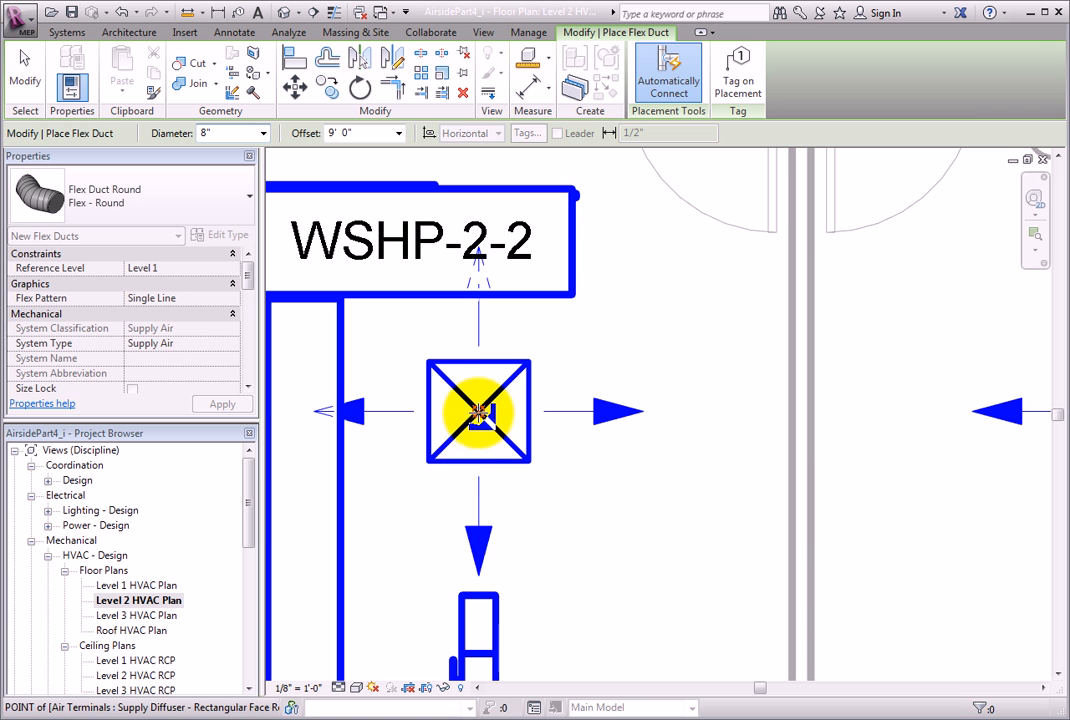
click(478, 420)
click(483, 552)
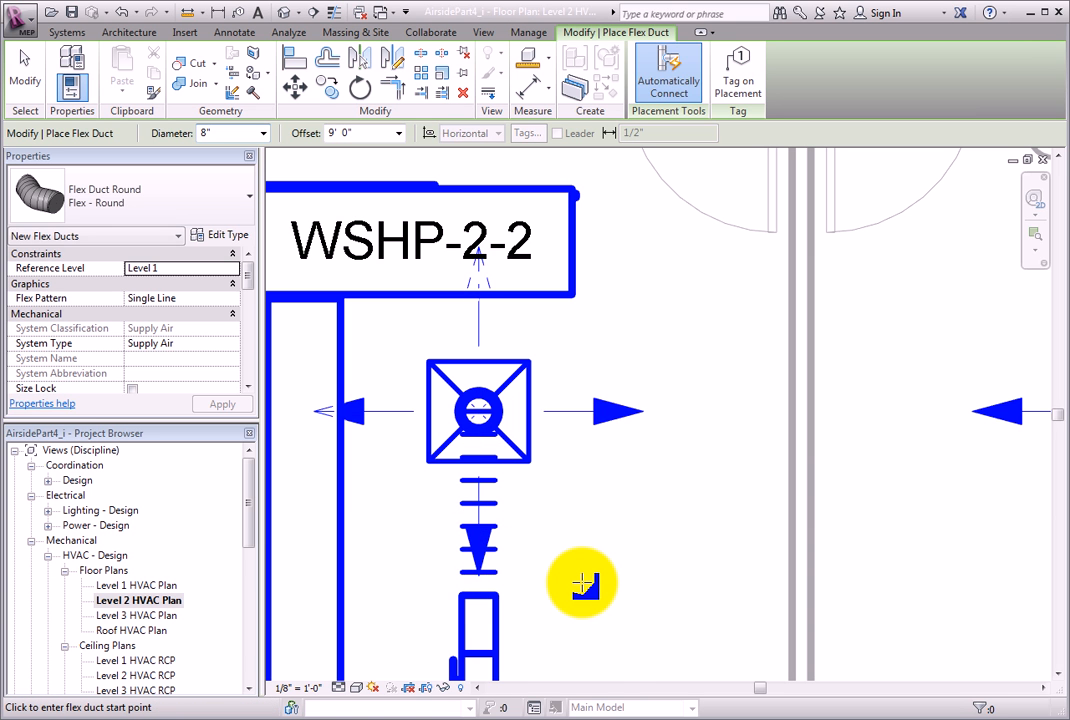
scroll(582, 585, down, 5)
middle_drag(582, 585, 549, 461)
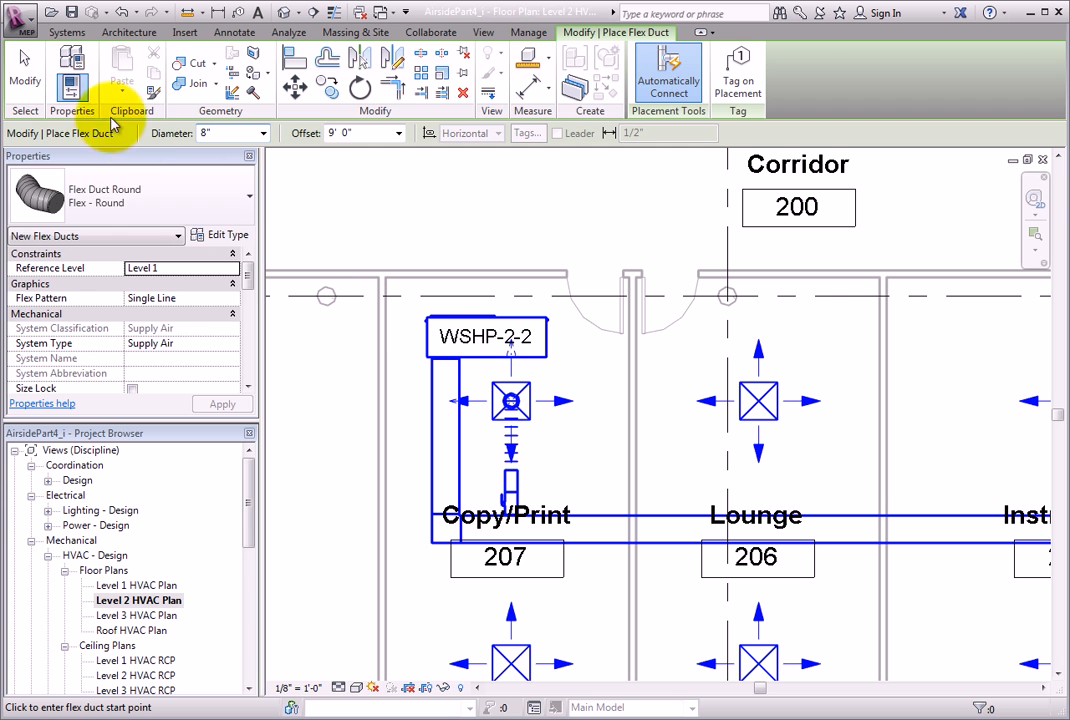
click(25, 70)
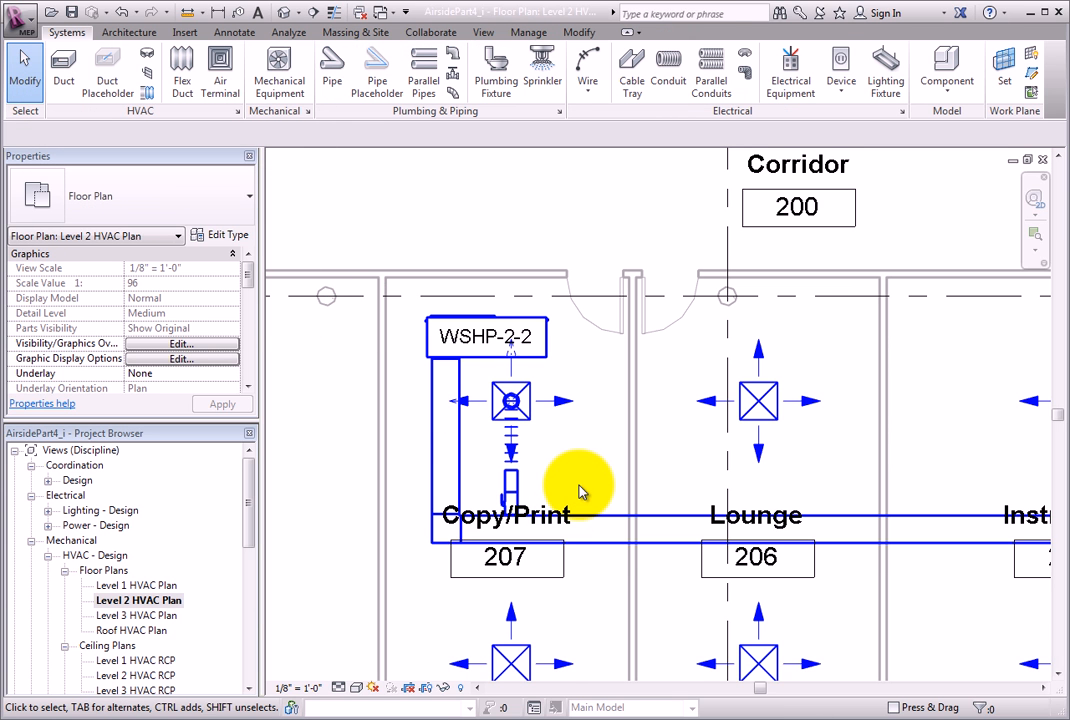
Copy the short round branch duct below the Copy/Print 207 diffuser to matching positions under the upper Lounge 206 and Instruction 205 diffusers, using the Multiple option.
scroll(580, 490, up, 3)
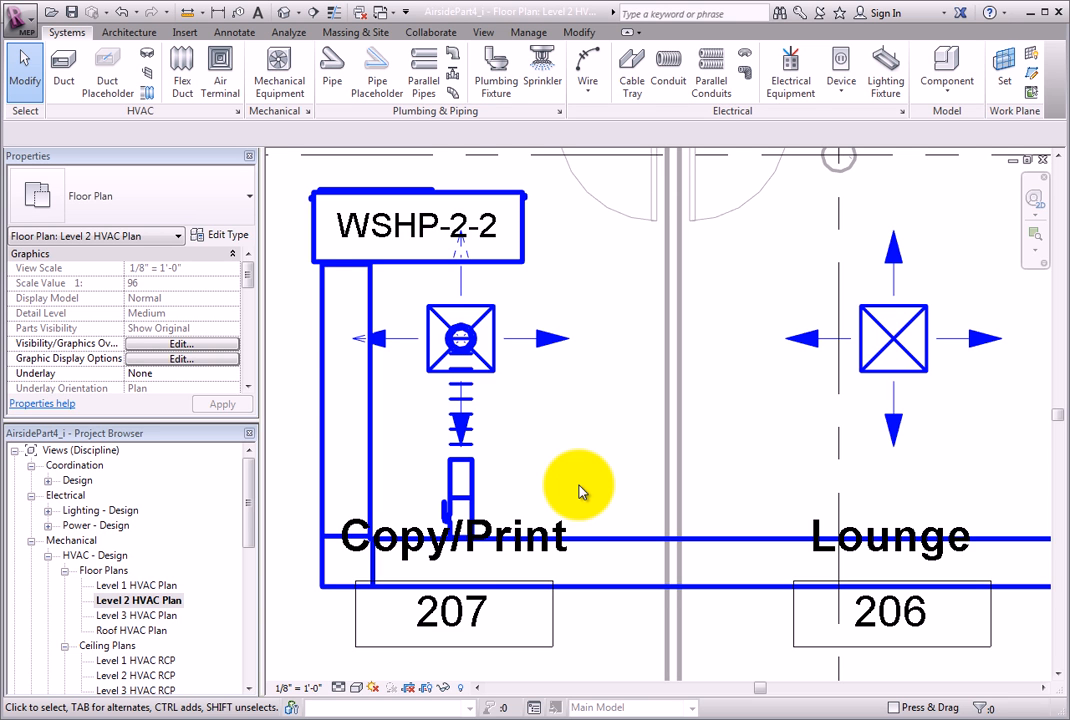
click(476, 480)
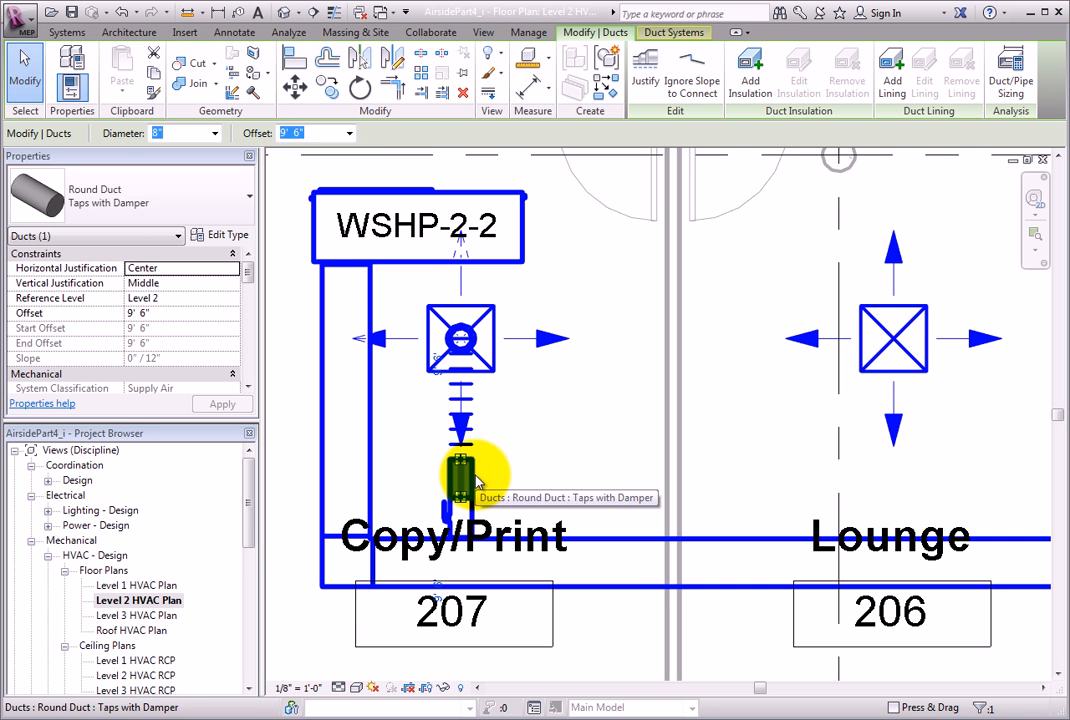
click(331, 90)
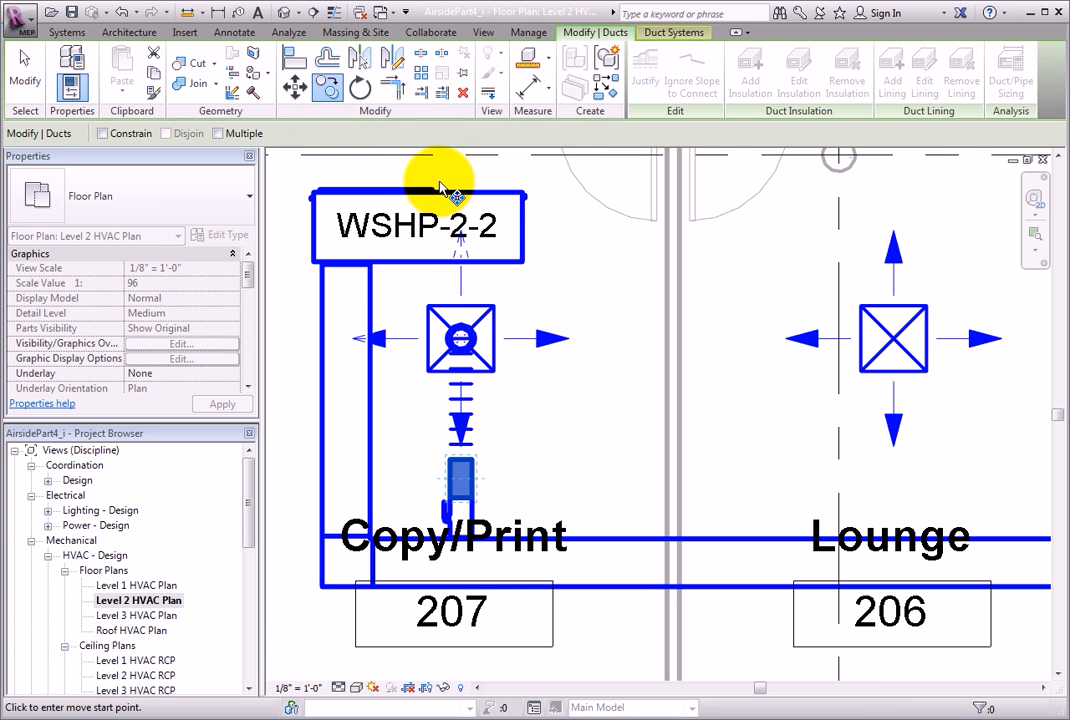
click(492, 312)
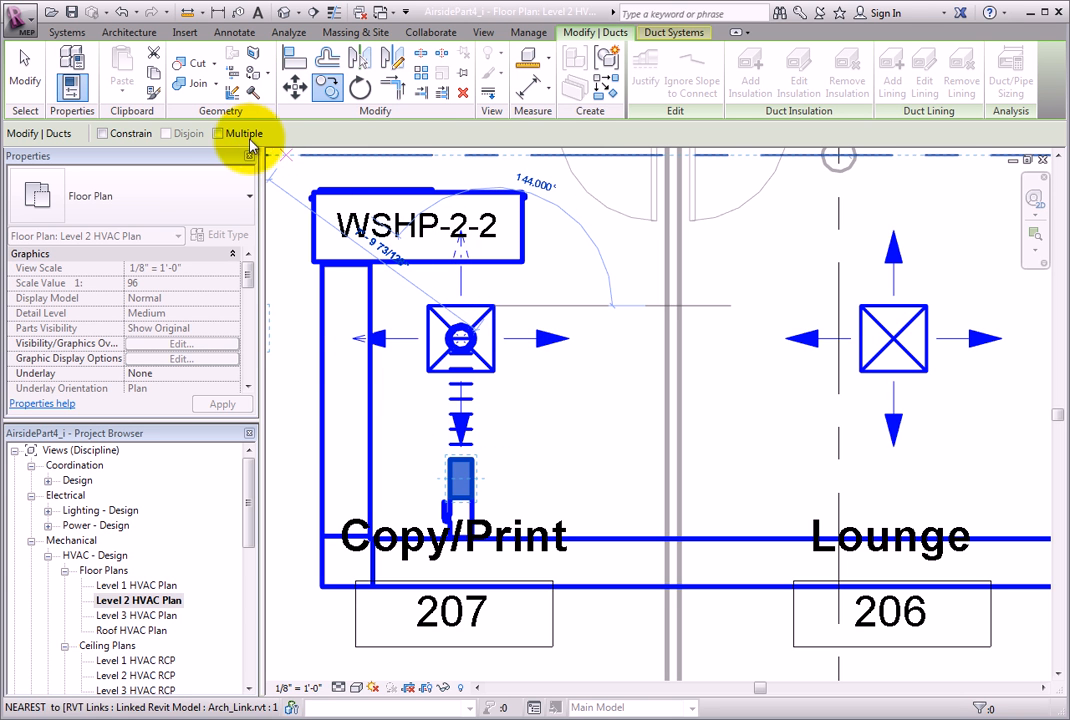
click(221, 134)
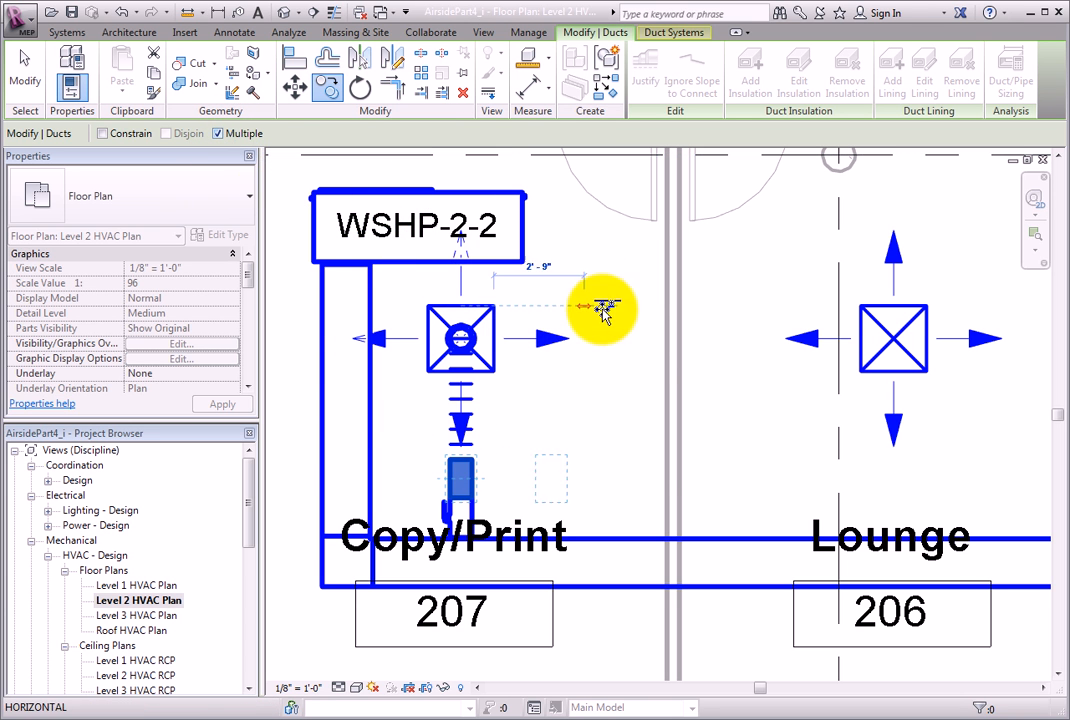
middle_drag(719, 318, 418, 310)
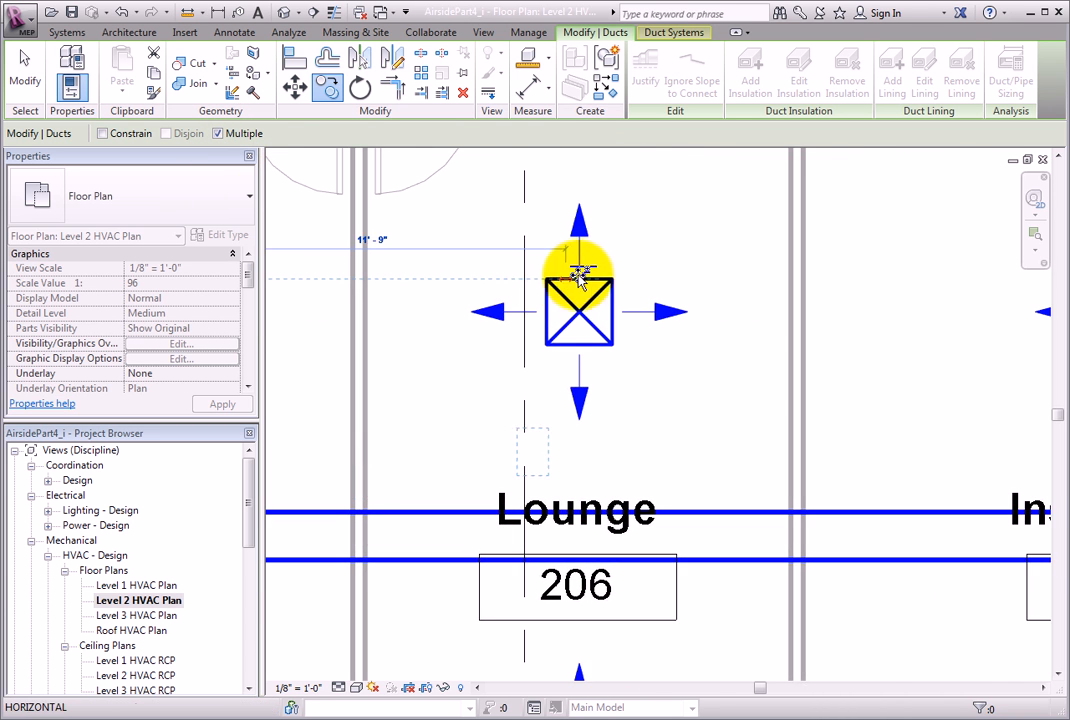
click(610, 278)
scroll(686, 280, down, 1)
middle_drag(813, 298, 642, 298)
click(946, 276)
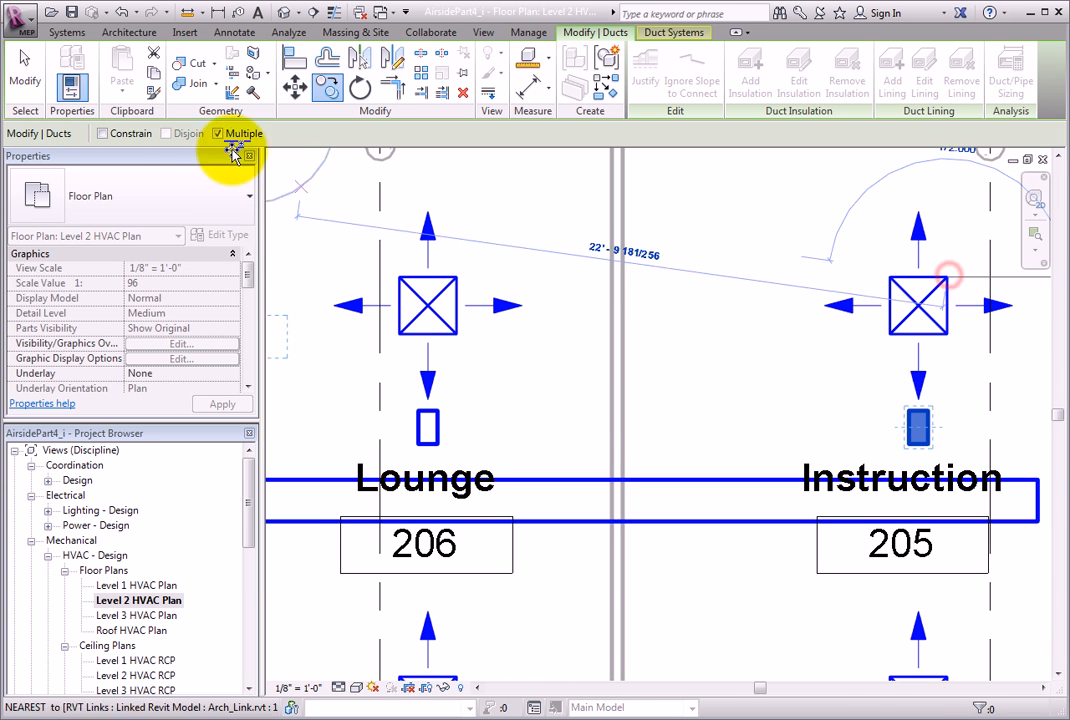
click(28, 85)
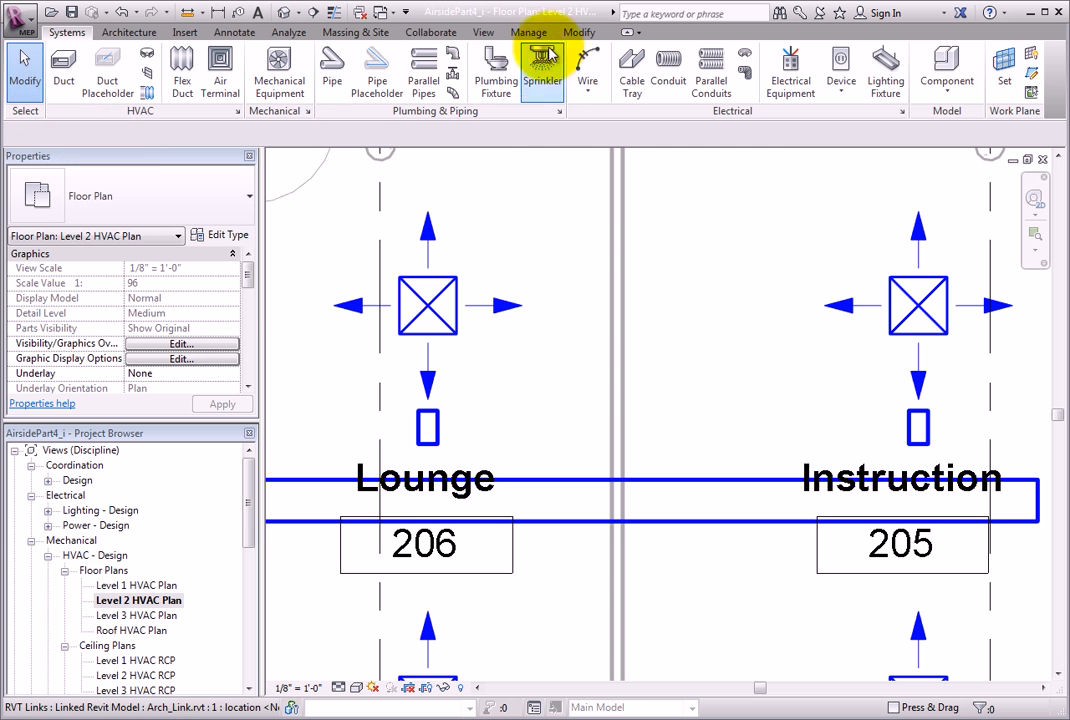
Extend the copied Lounge 206 and Instruction 205 branch ducts to the near edge of the main duct with Trim/Extend Multiple Elements.
click(578, 32)
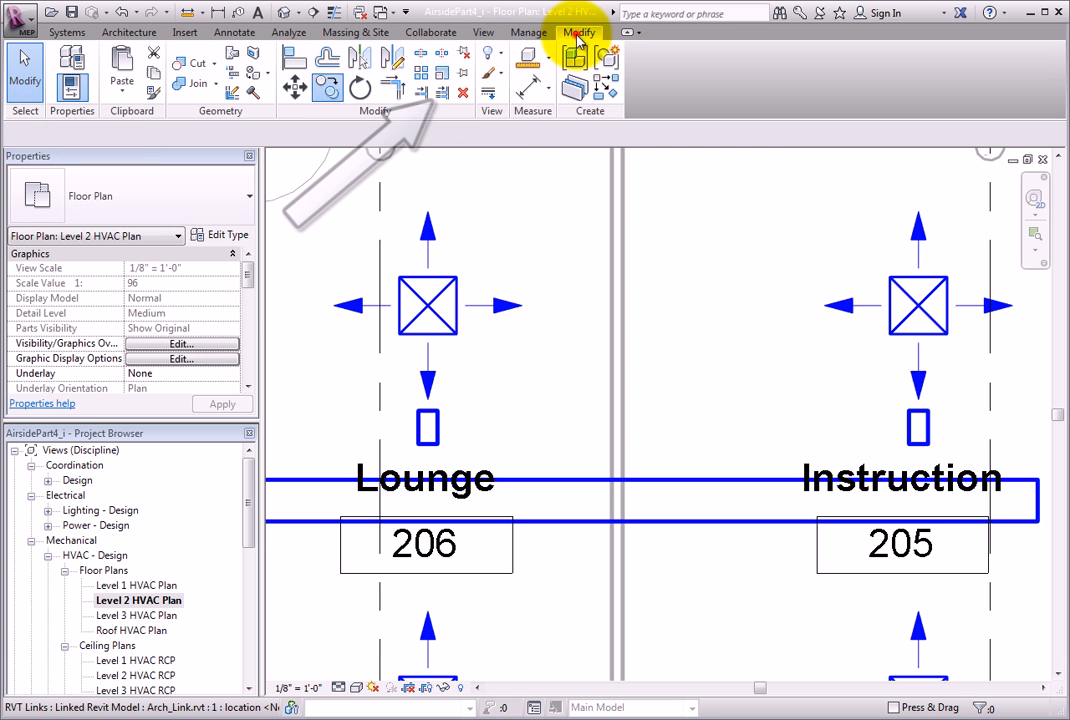
click(443, 95)
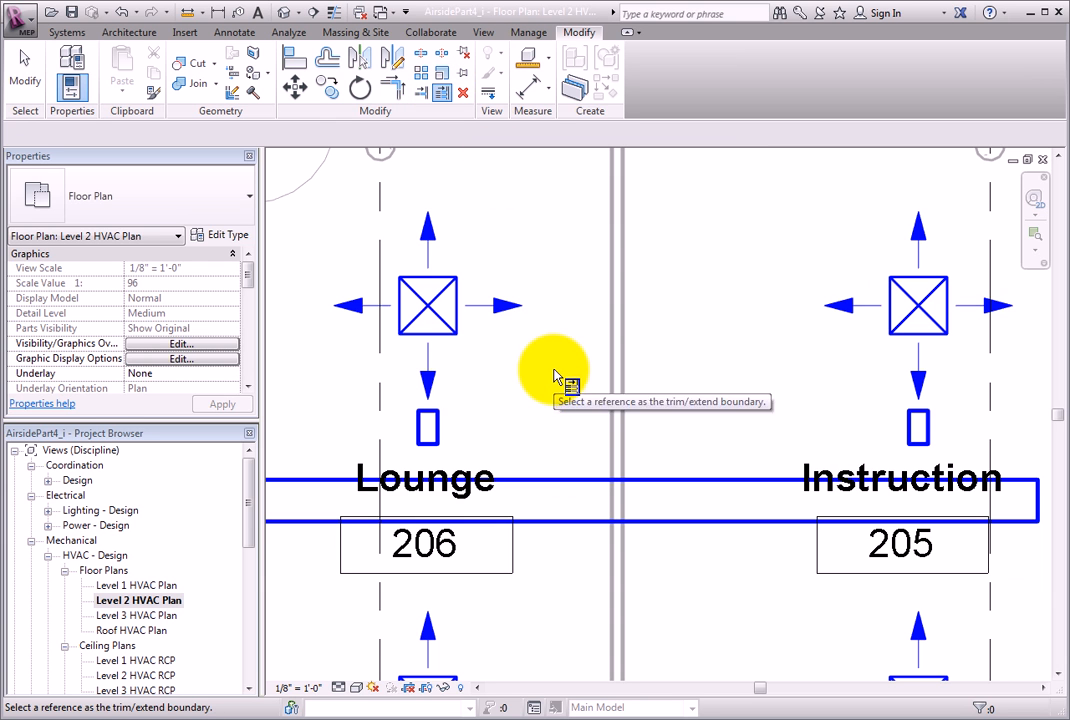
click(566, 482)
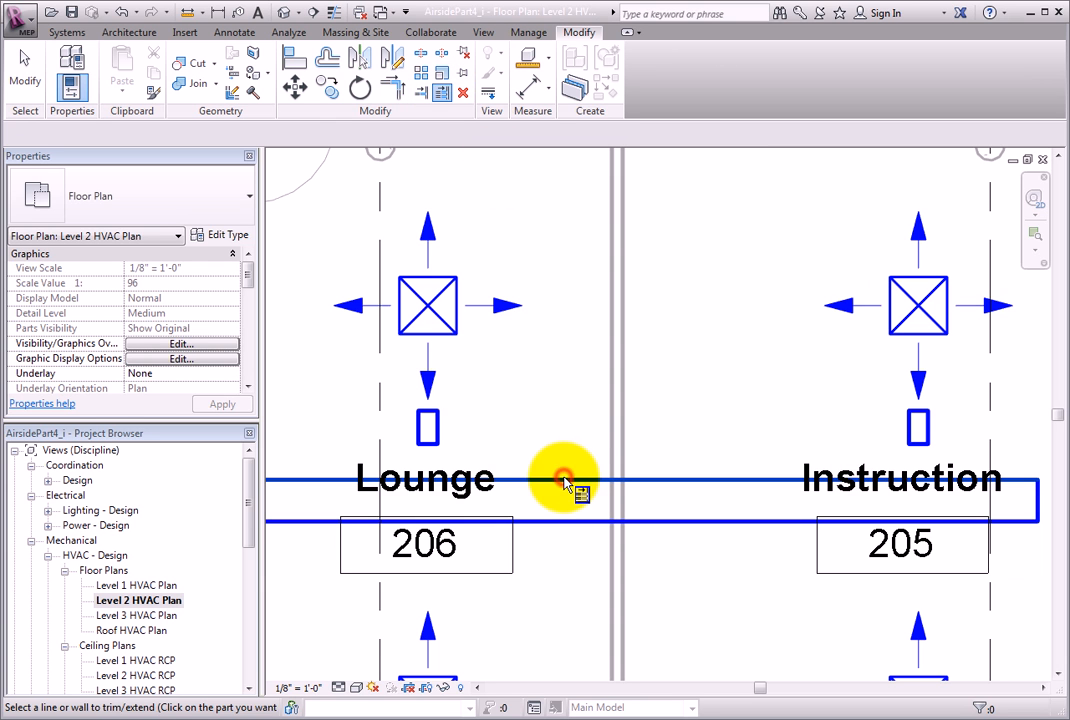
click(428, 428)
click(912, 427)
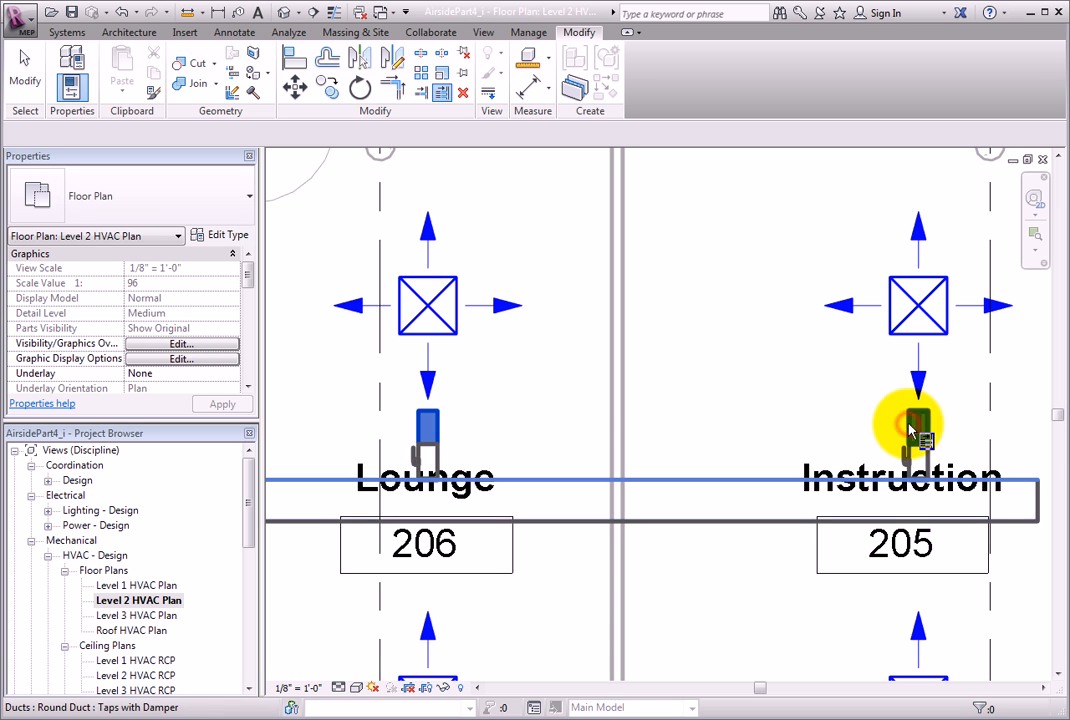
click(31, 86)
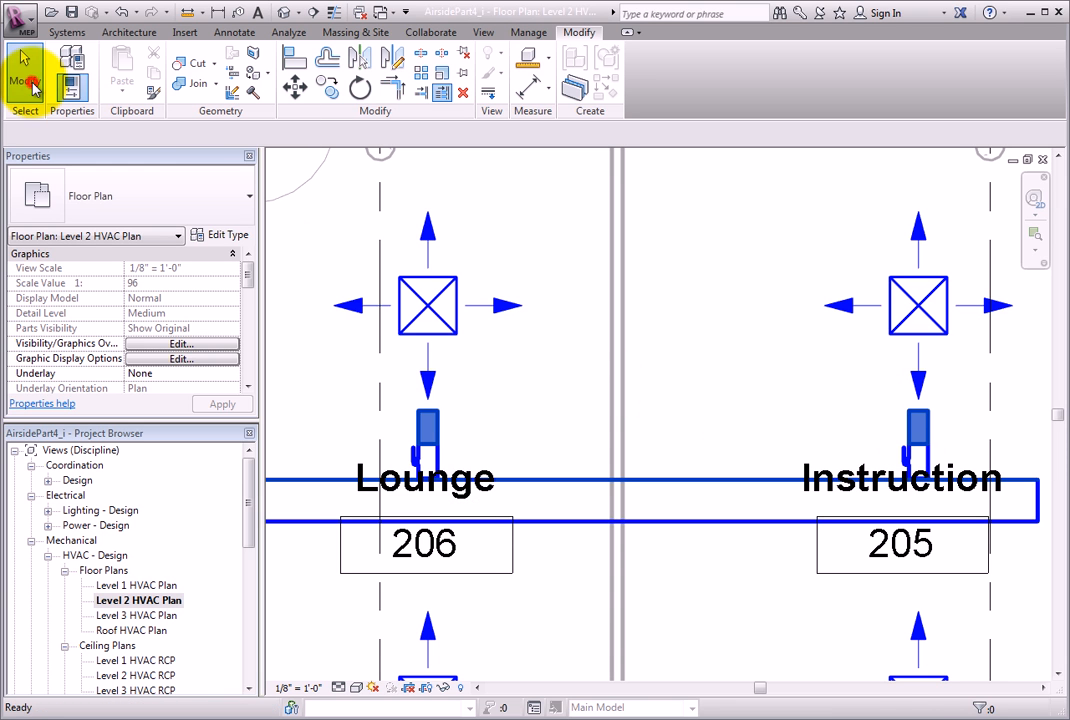
Draw an 8" round flex duct from the open end of the Lounge 206 branch duct to the upper Lounge diffuser.
middle_drag(501, 365, 484, 594)
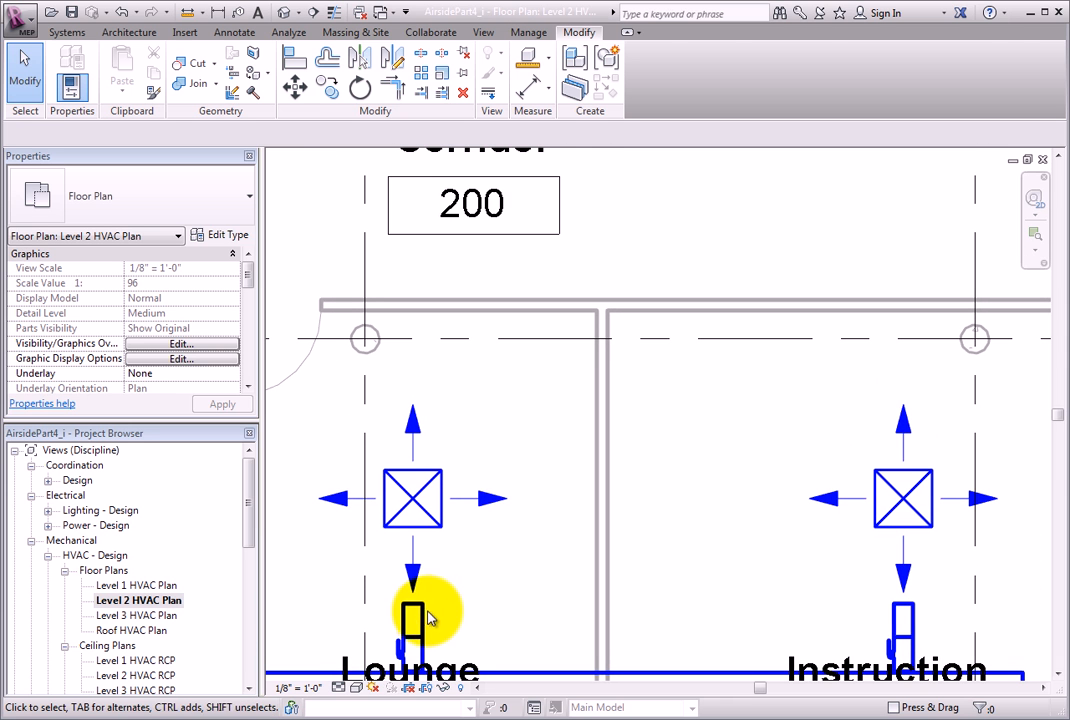
click(418, 614)
right_click(415, 601)
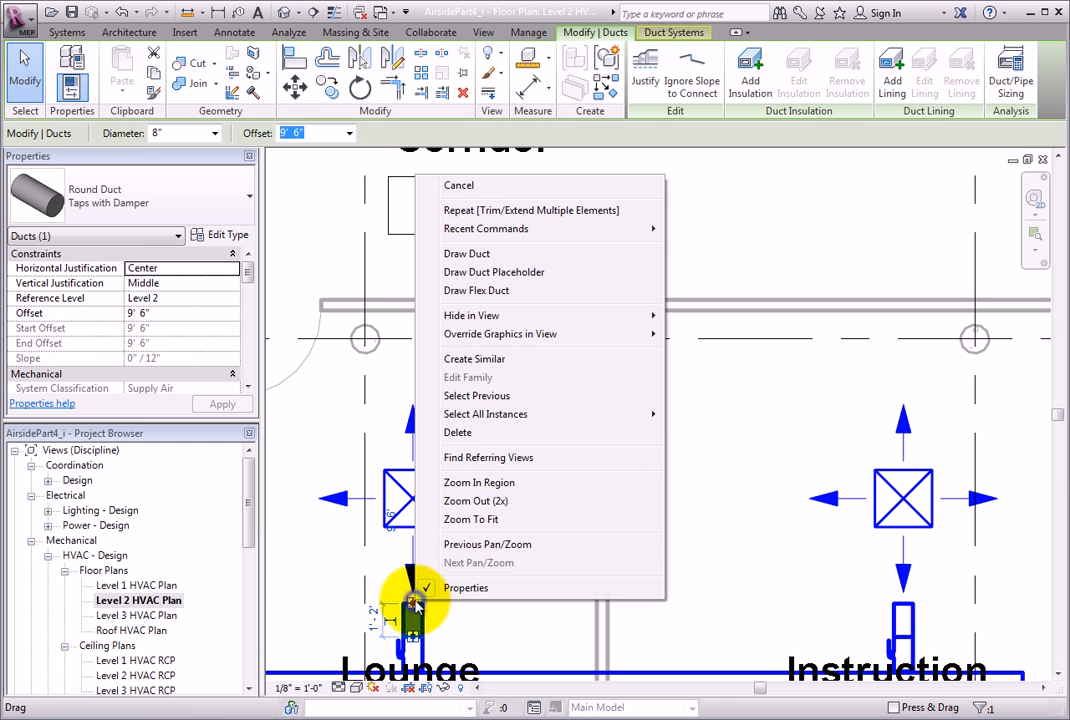
click(486, 291)
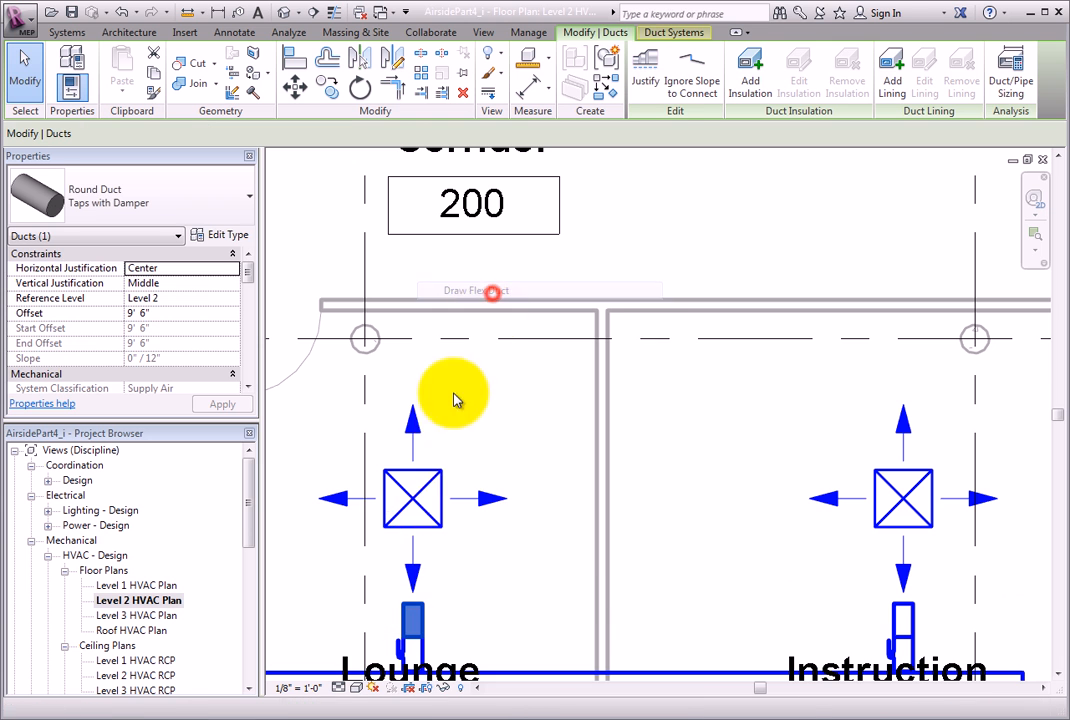
click(412, 497)
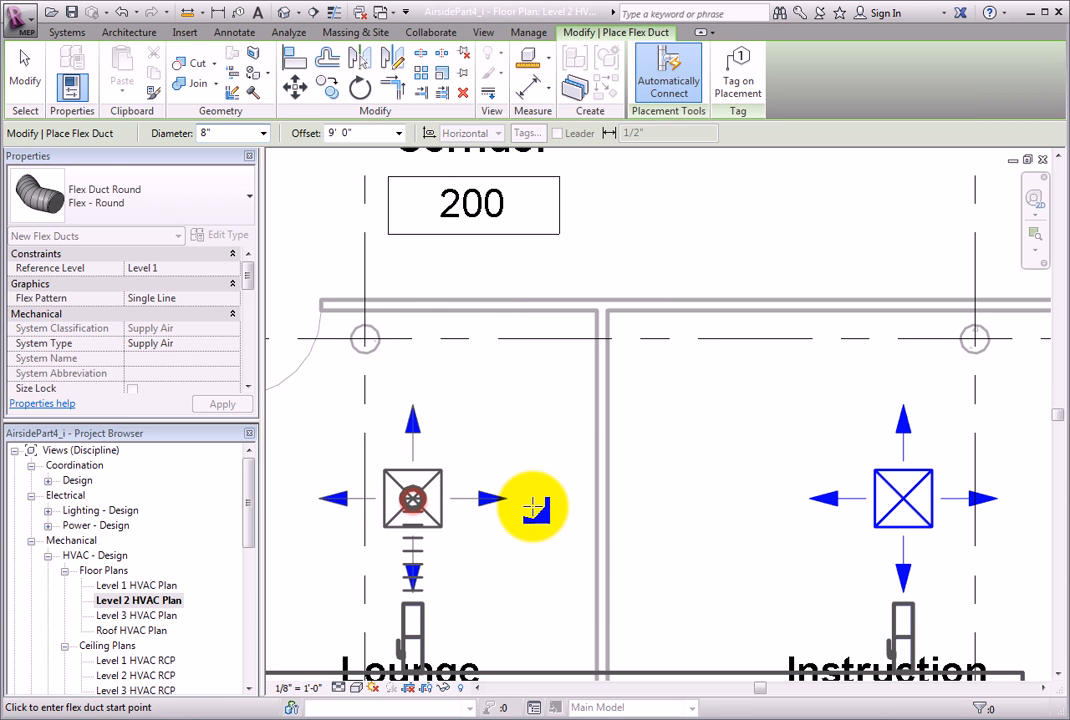
Add an 8" round flex duct between the Instruction 205 branch duct and the upper Instruction diffuser, ending flex duct placement.
click(906, 612)
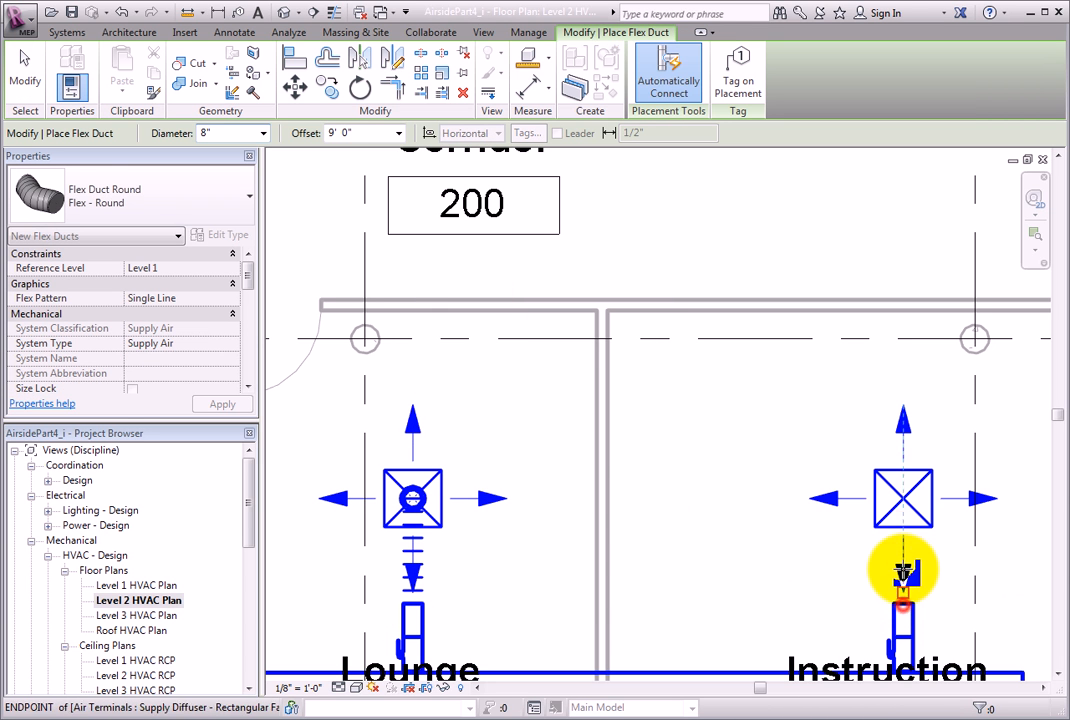
click(902, 497)
scroll(762, 508, down, 2)
middle_drag(692, 528, 707, 340)
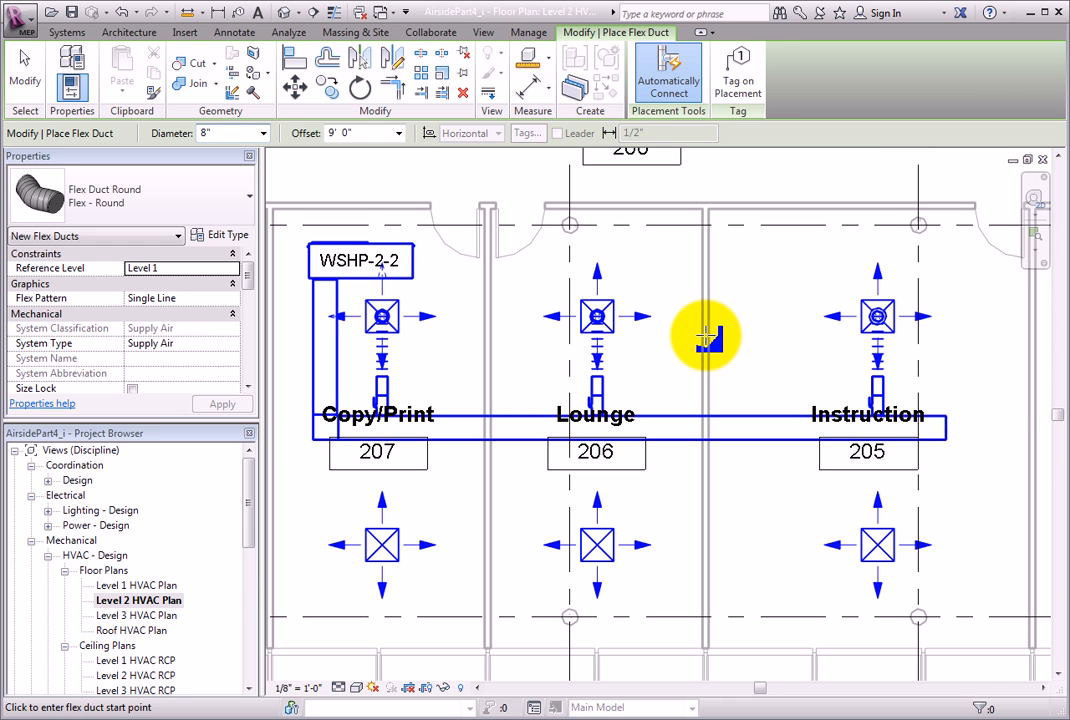
click(25, 72)
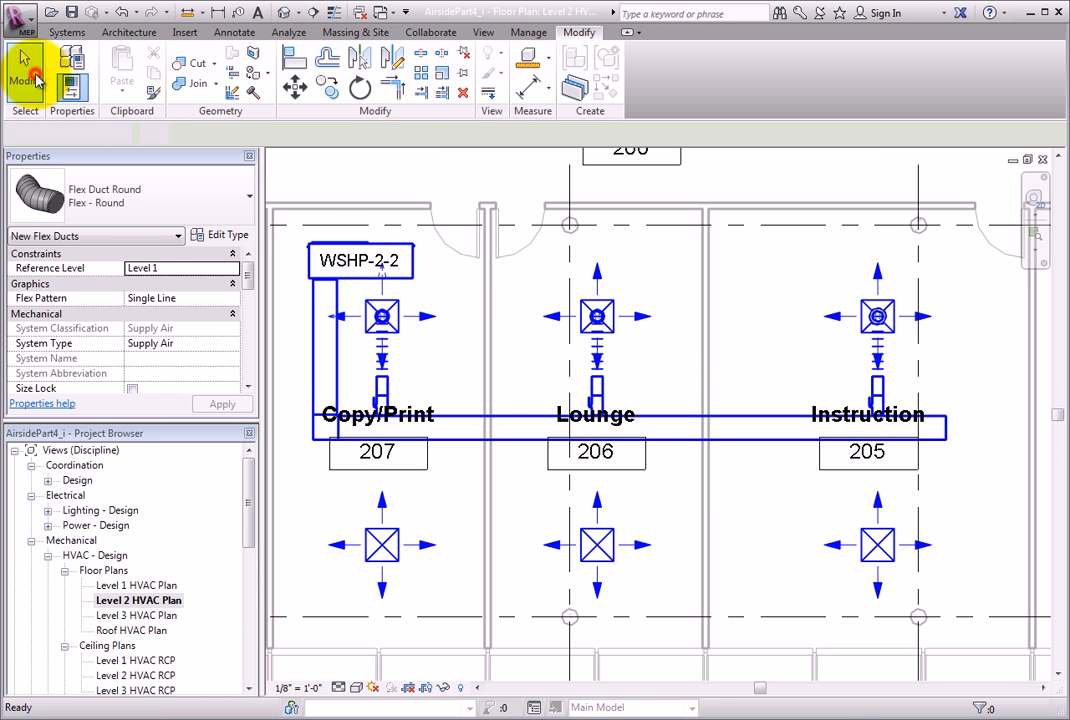